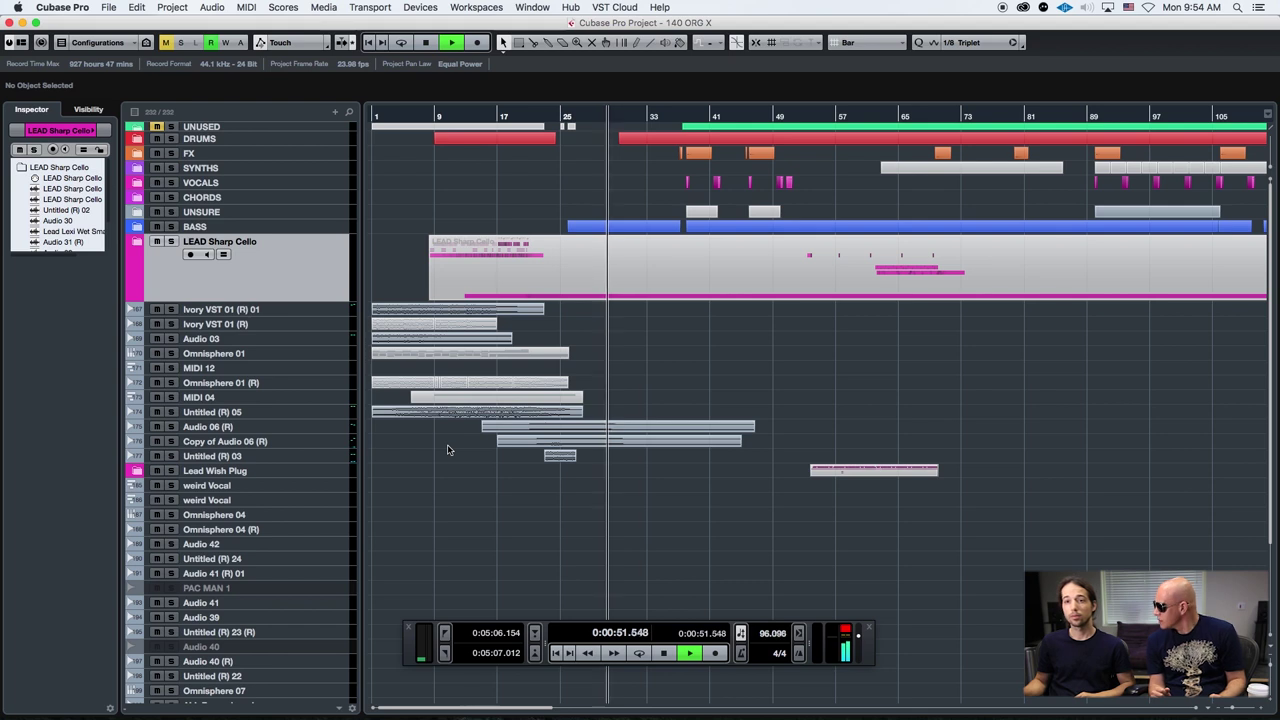
Expand the LEAD Sharp Cello folder track and look over the tracks inside it
scroll(448, 450, "up", 3)
scroll(448, 450, "down", 1)
scroll(448, 450, "up", 3)
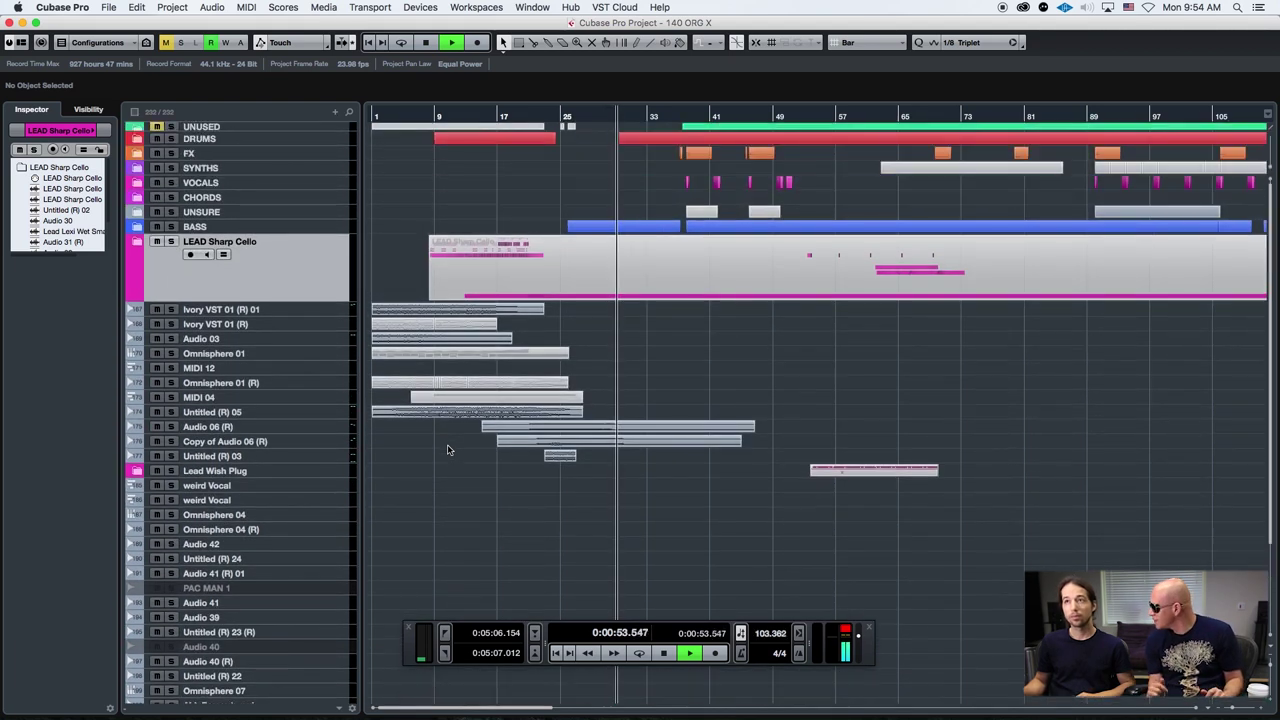
left_click(141, 244)
scroll(573, 383, "down", 5)
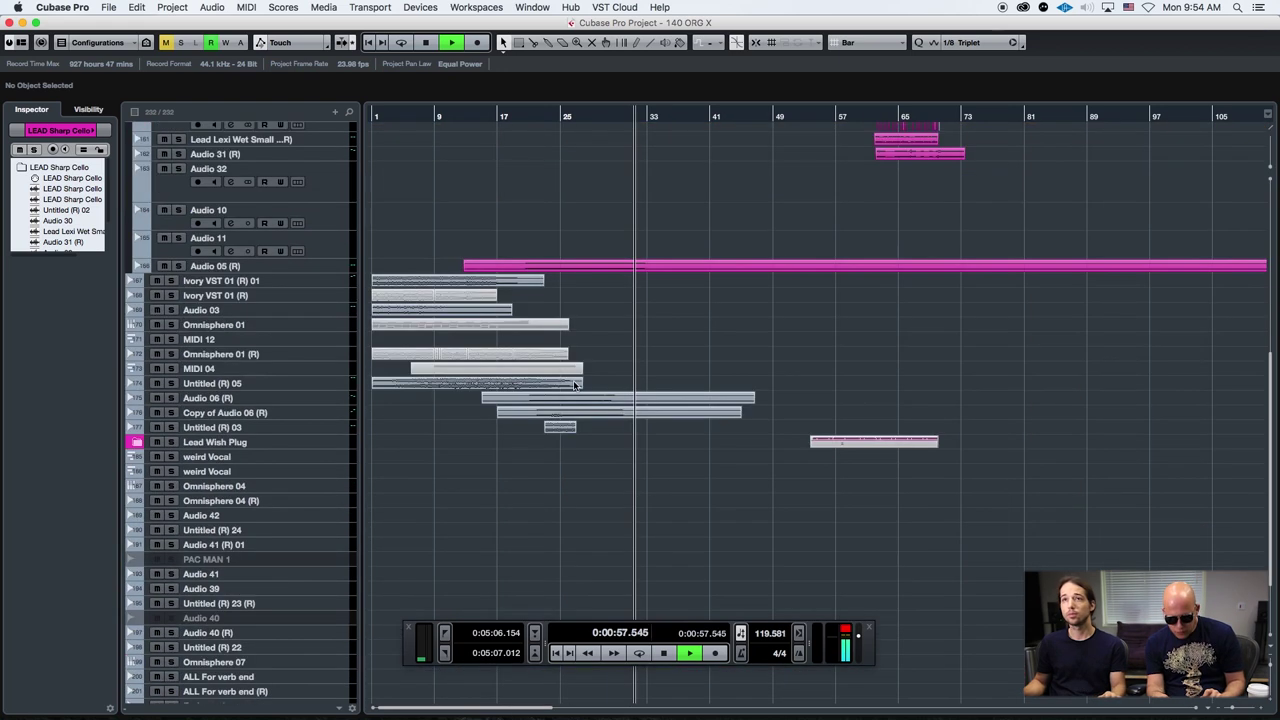
scroll(470, 334, "up", 5)
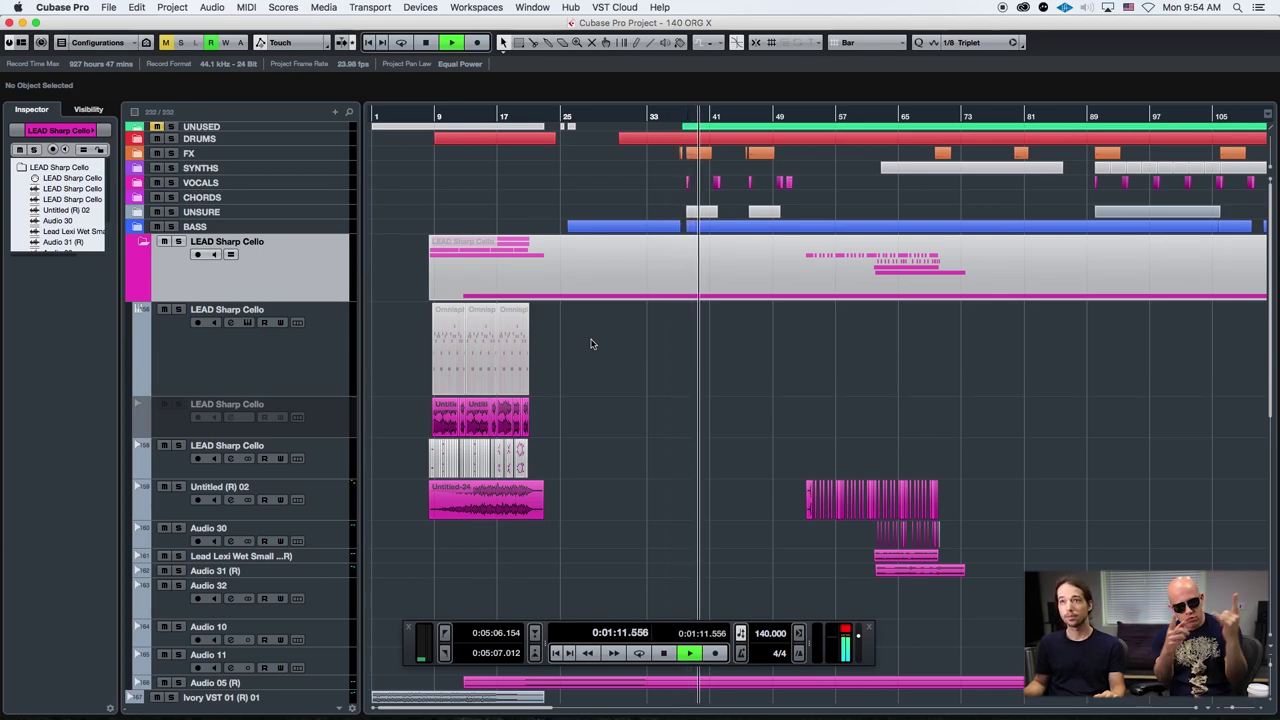
Expand the DRUMS folder track and move playback to around bar 72
left_click(233, 142)
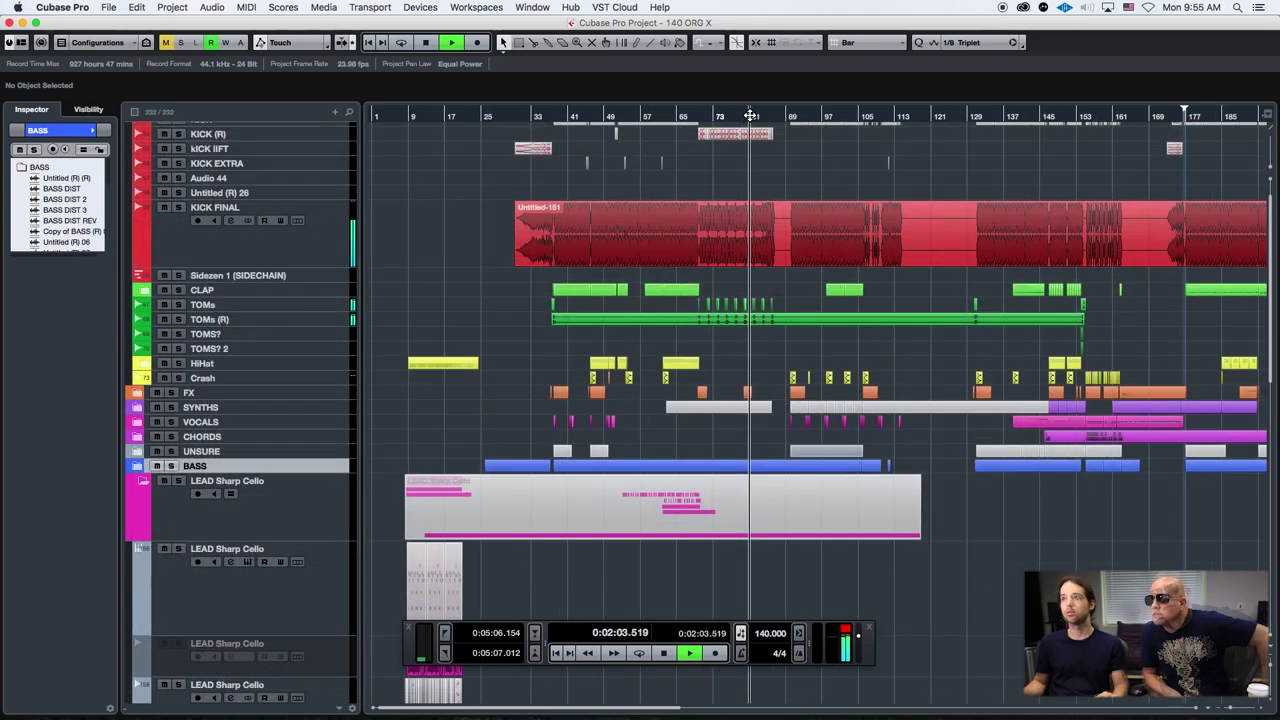
left_click_drag(760, 116, 712, 119)
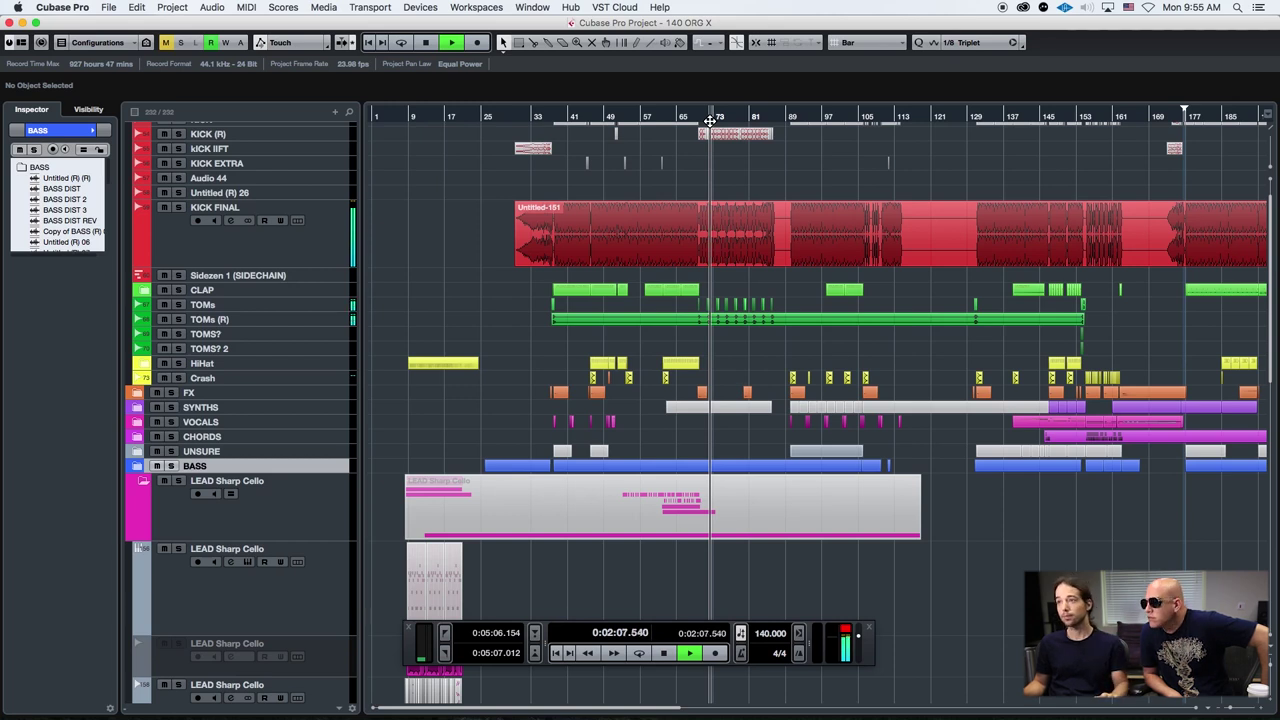
left_click_drag(709, 120, 732, 135)
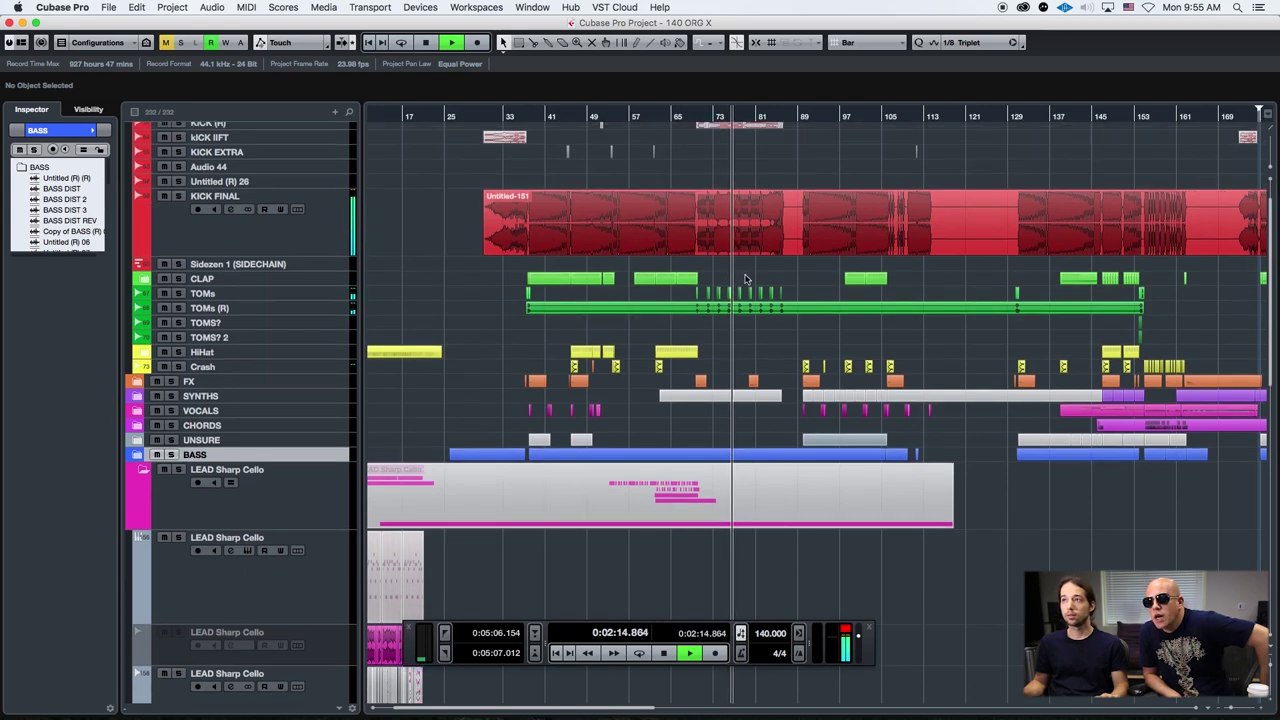
Find the BASS folder track in the track list and expand it
scroll(745, 282, "down", 5)
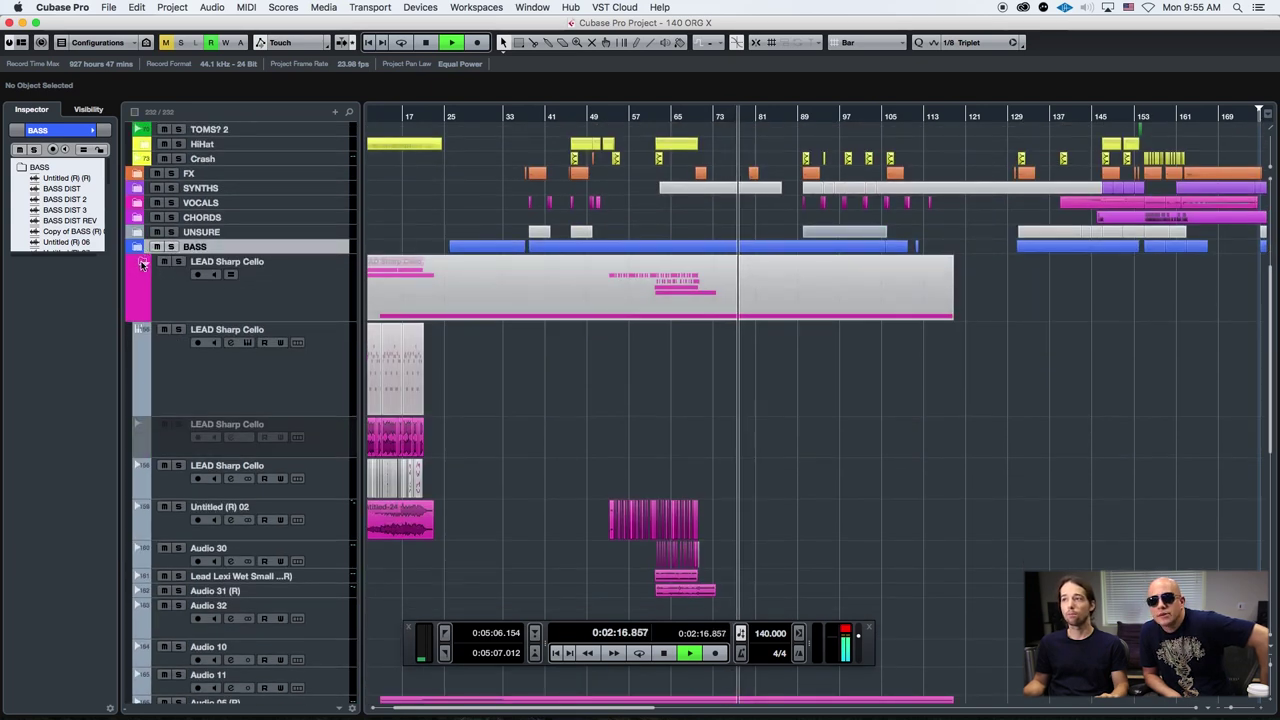
scroll(468, 395, "down", 15)
scroll(473, 398, "up", 20)
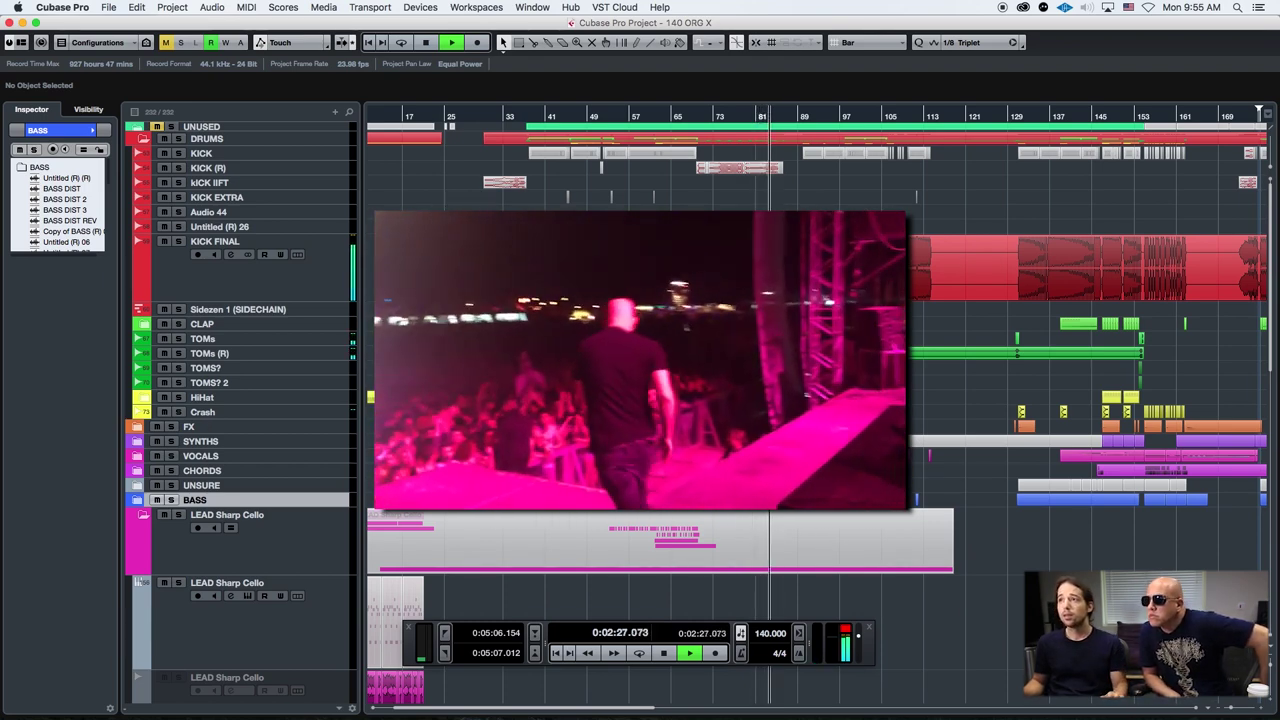
scroll(640, 400, "down", 3)
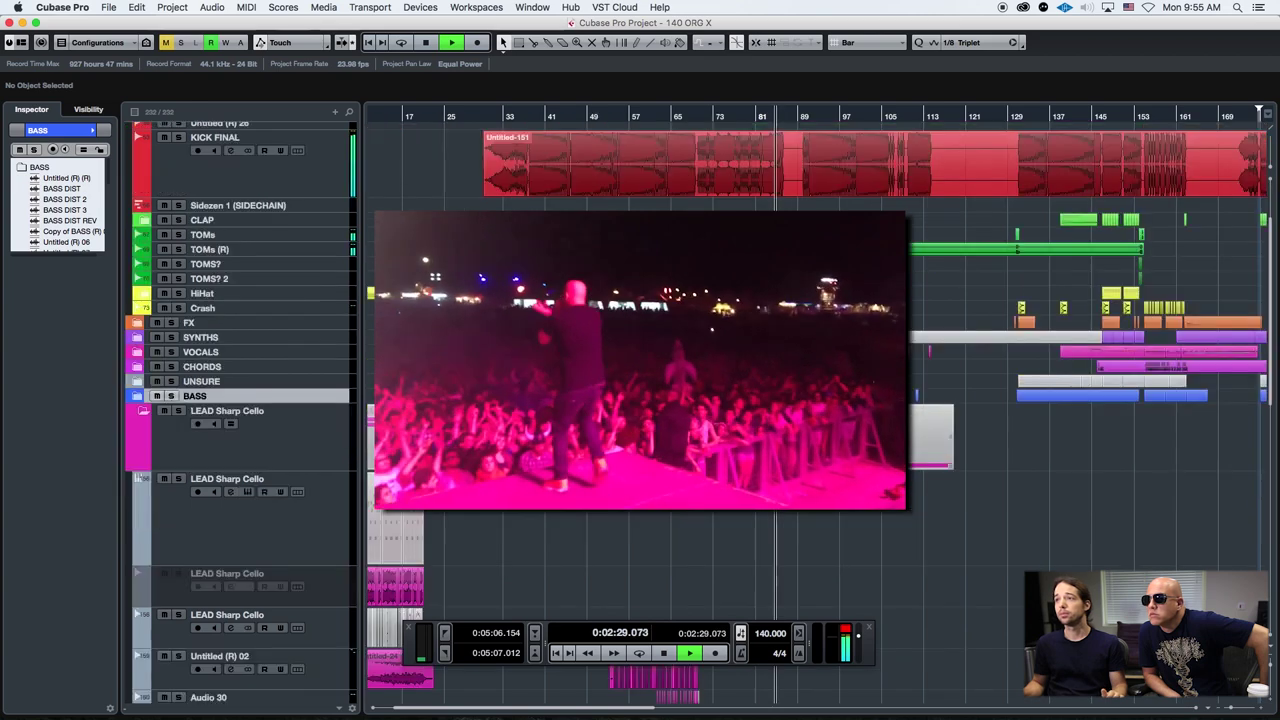
left_click(163, 405)
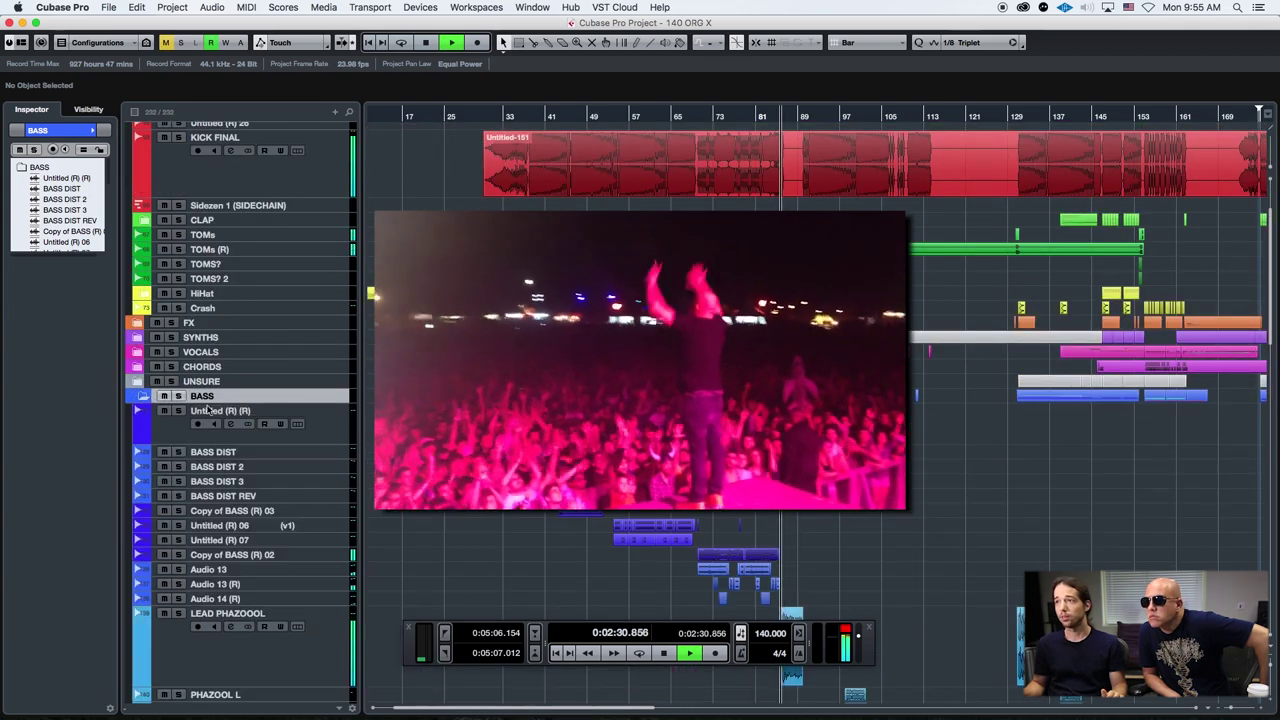
Select the LEAD PHAZOOOL track and examine its audio clip leading up to bar 90 closely during playback
scroll(250, 420, "down", 7)
left_click(338, 413)
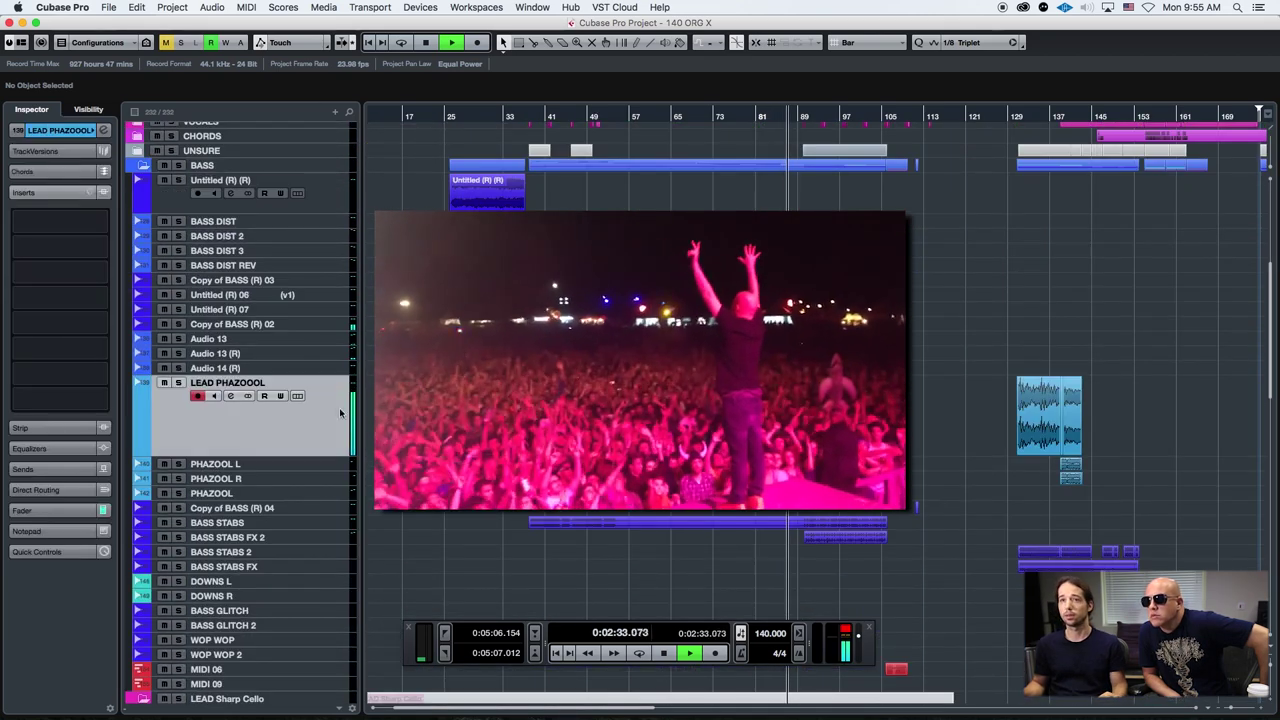
key("h")
key("h")
key("h")
key("h")
key("h")
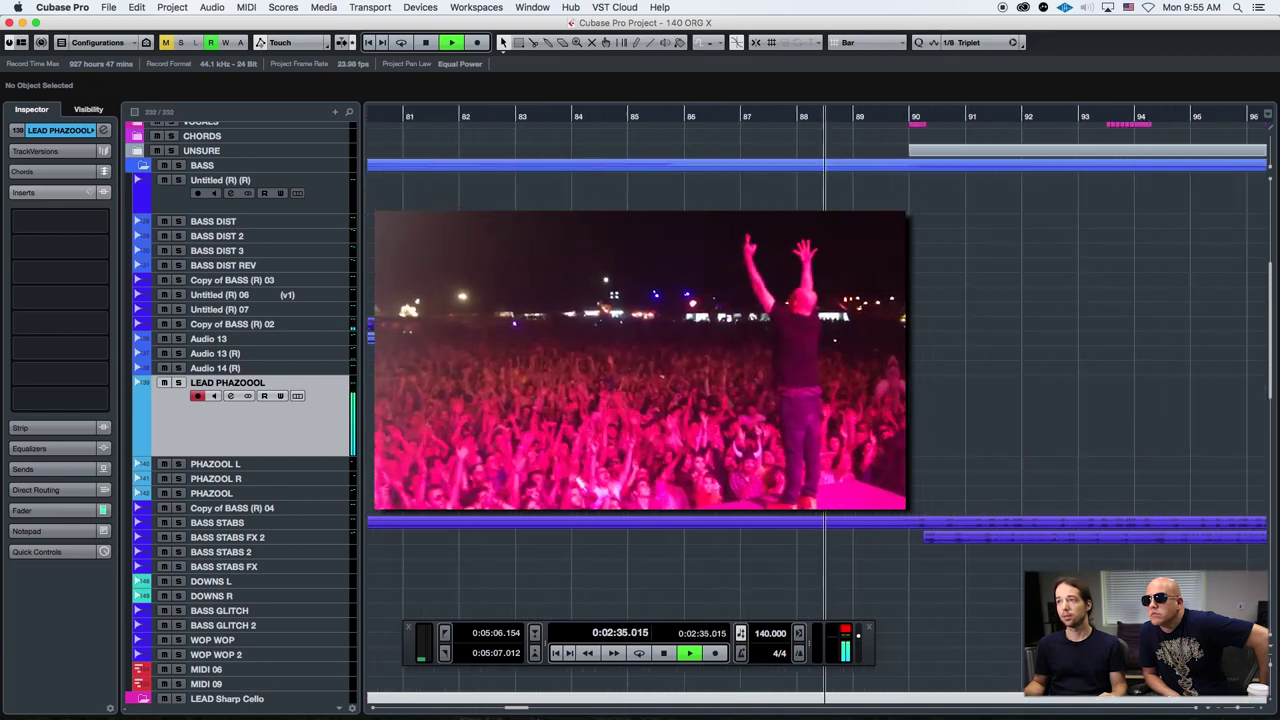
key("h")
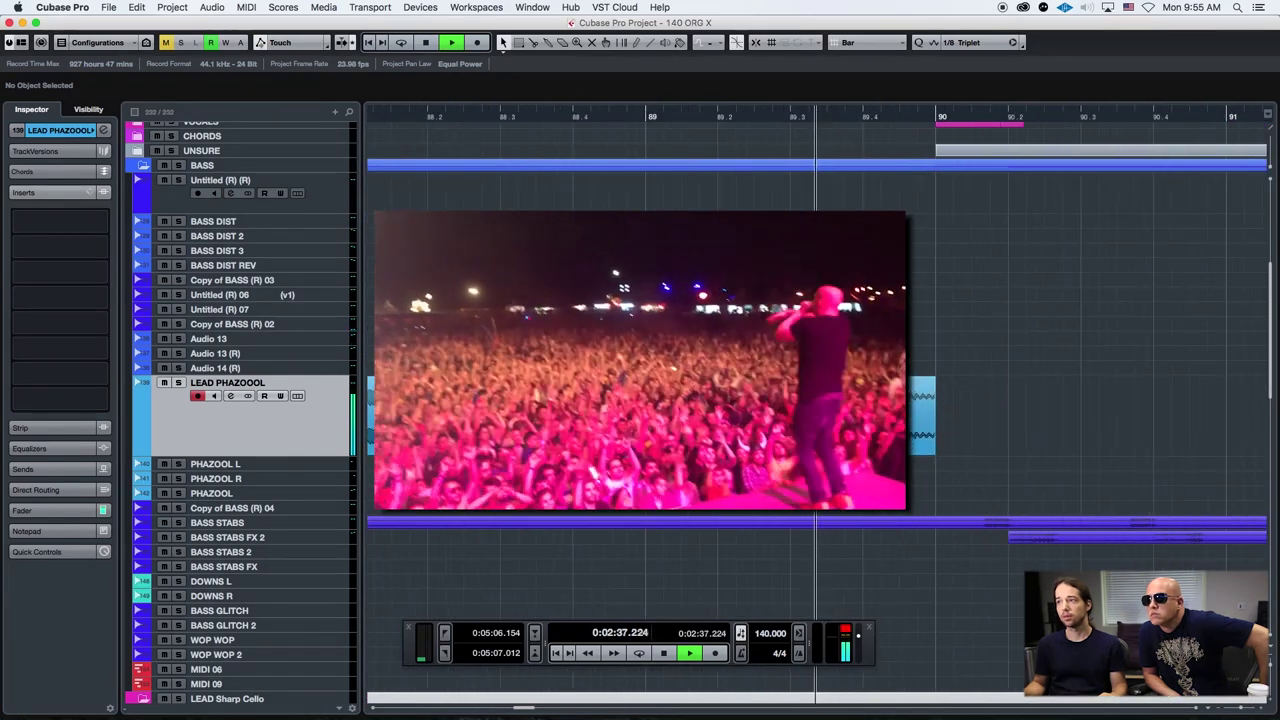
key("g")
key("g")
key("g")
key("g")
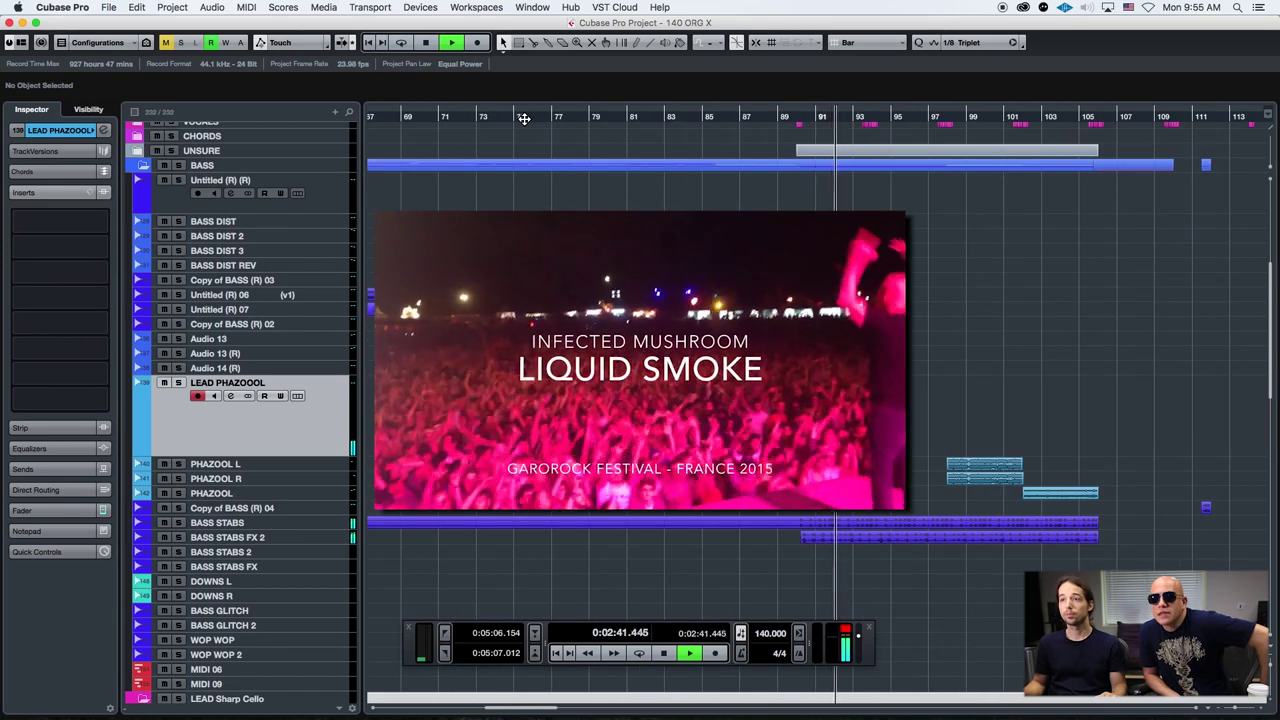
Solo the BASS STABS FX 2 and BASS STABS tracks while the section from bar 91 plays
scroll(530, 300, "up", 3)
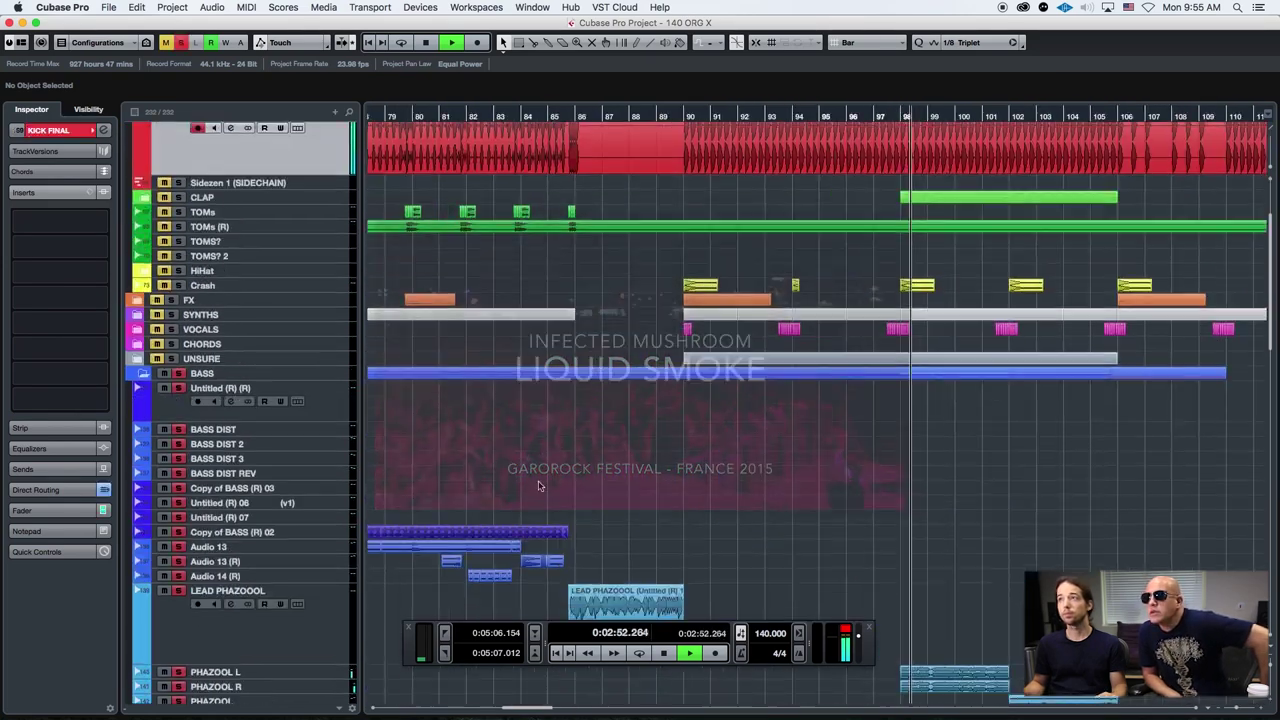
scroll(538, 486, "down", 5)
key("g")
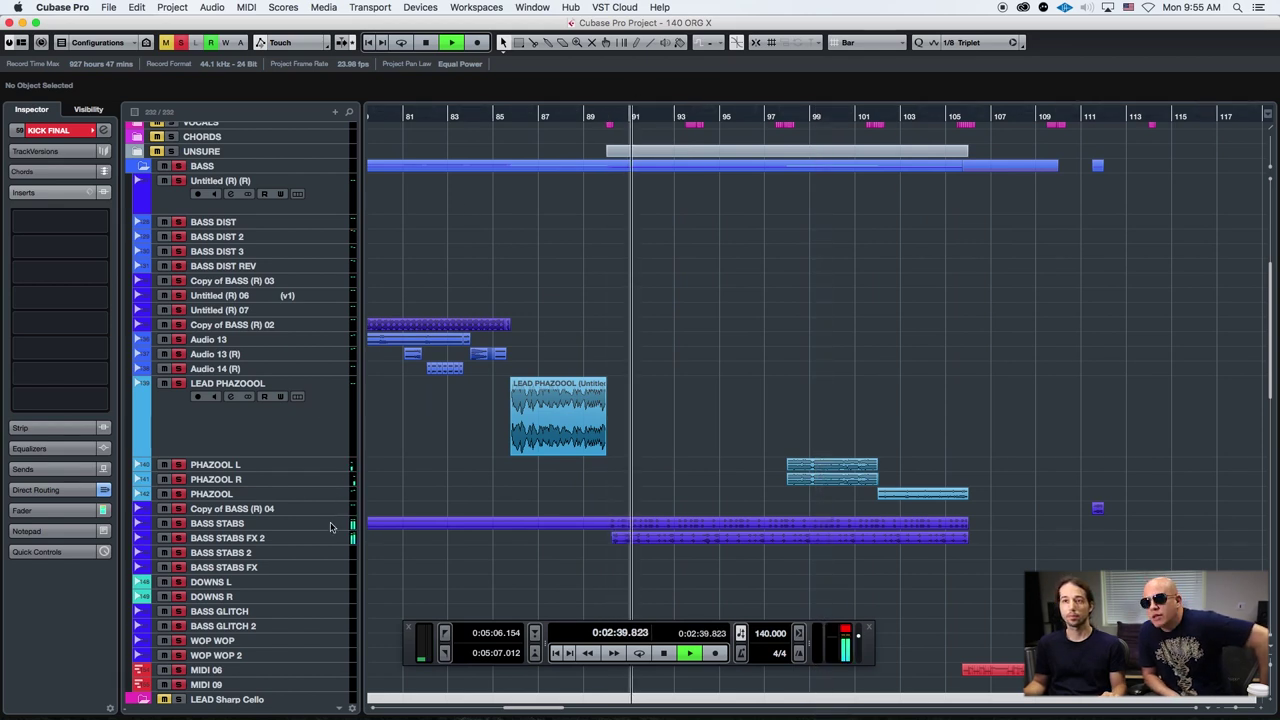
left_click(300, 538)
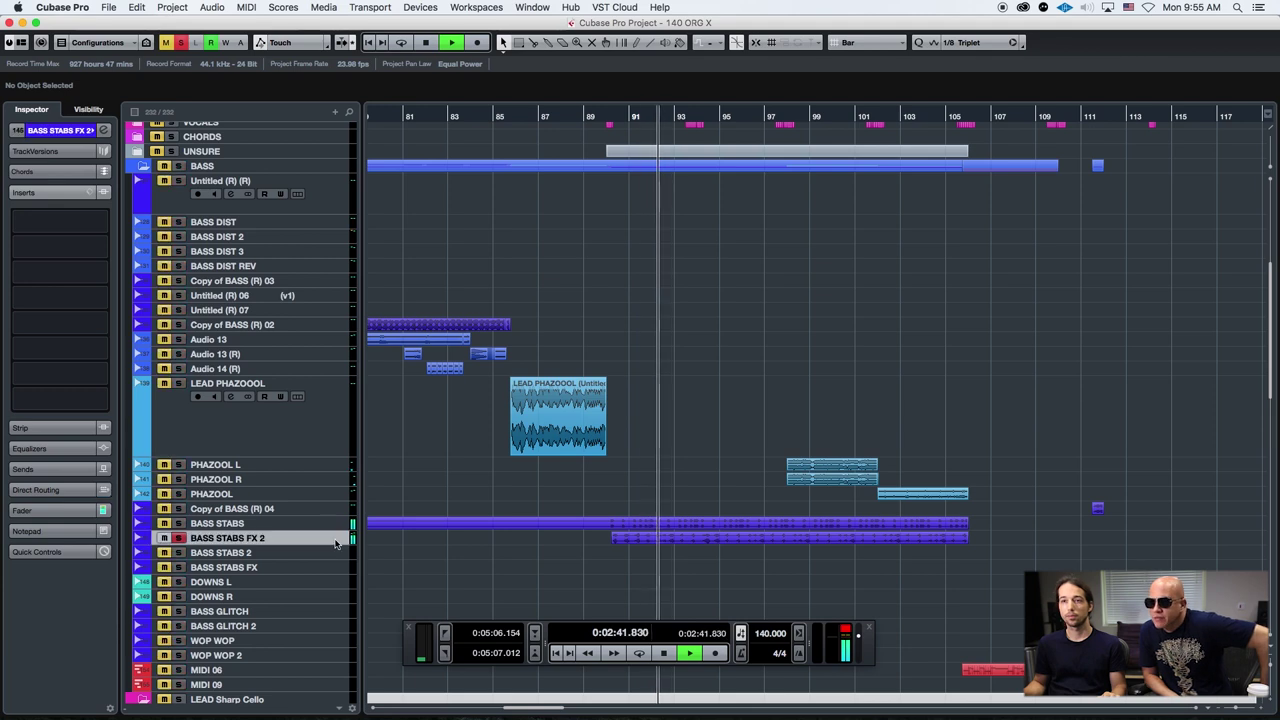
left_click(178, 523)
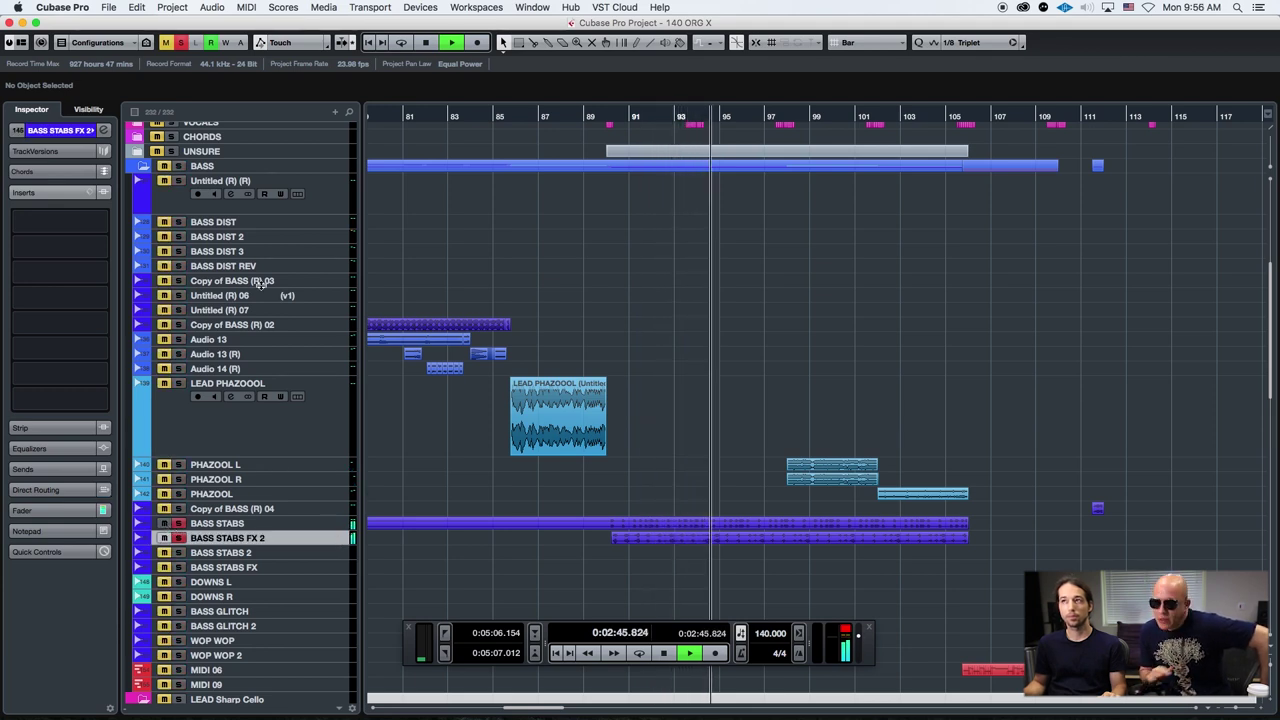
Bring the KICK FINAL track into the soloed bass stabs mix
scroll(225, 278, "up", 4)
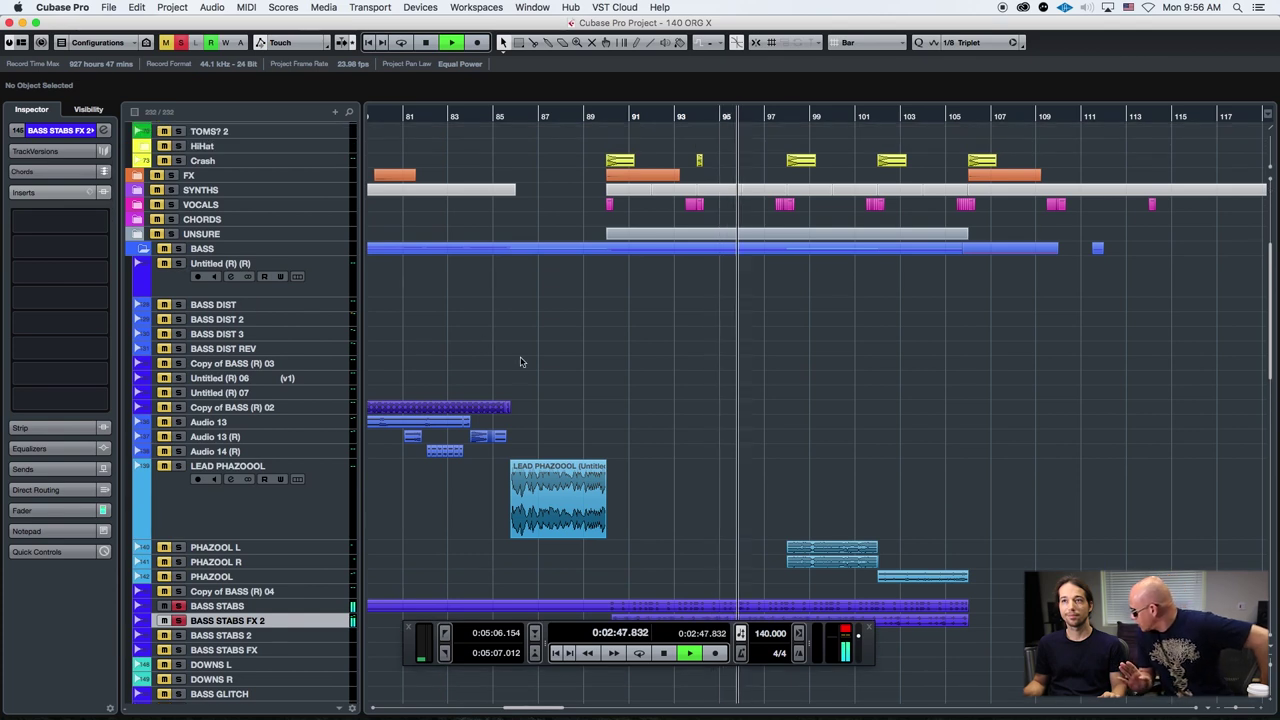
scroll(523, 366, "up", 10)
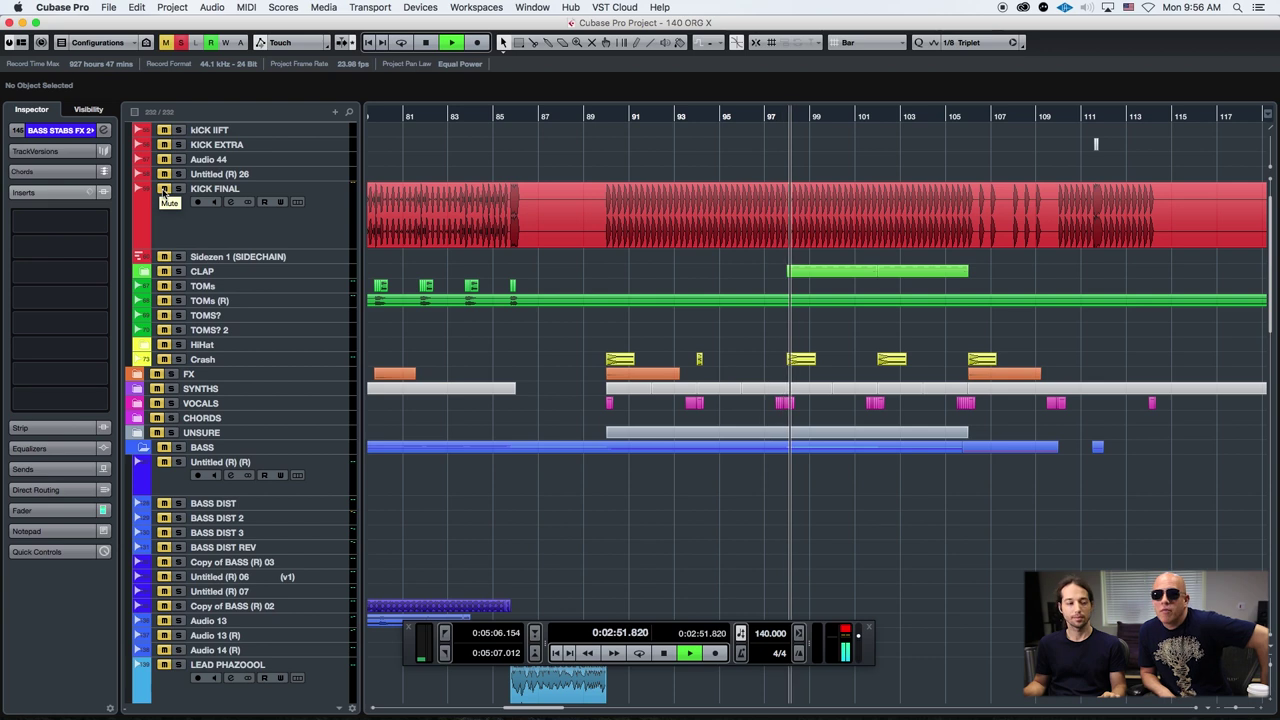
left_click(165, 190)
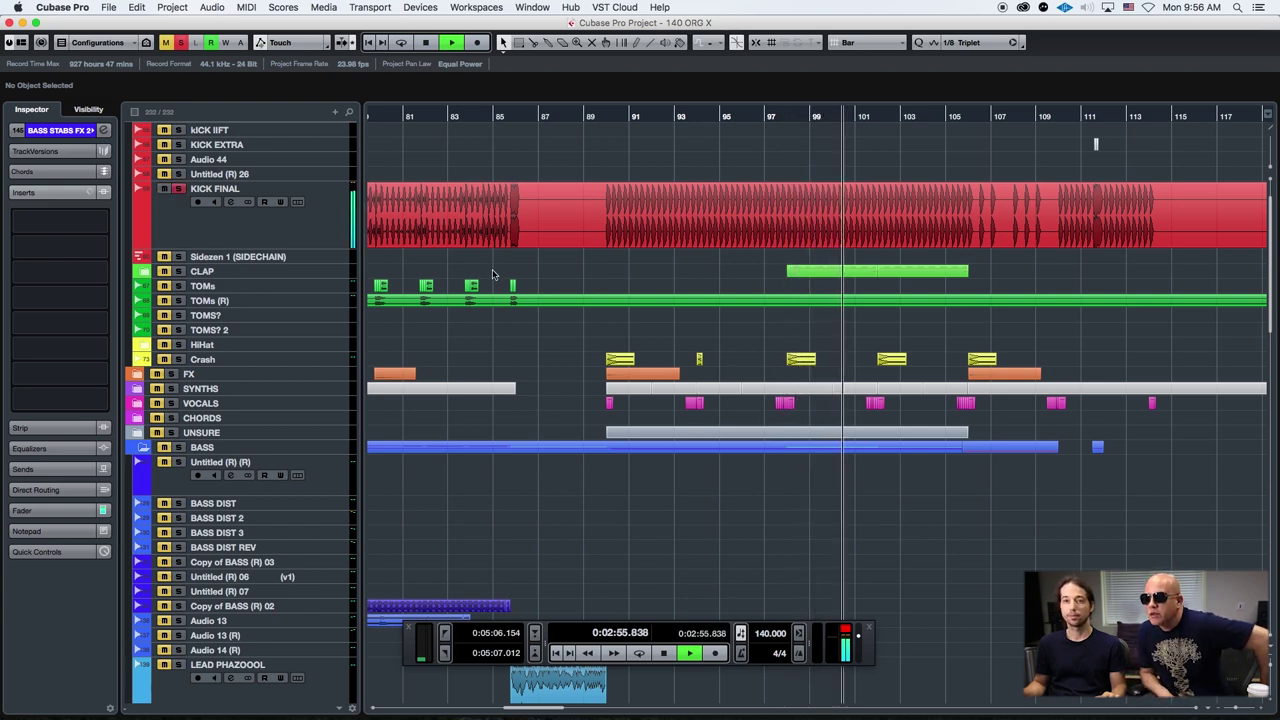
Clear all track solos and restart playback of the full mix from bar 98
key("g")
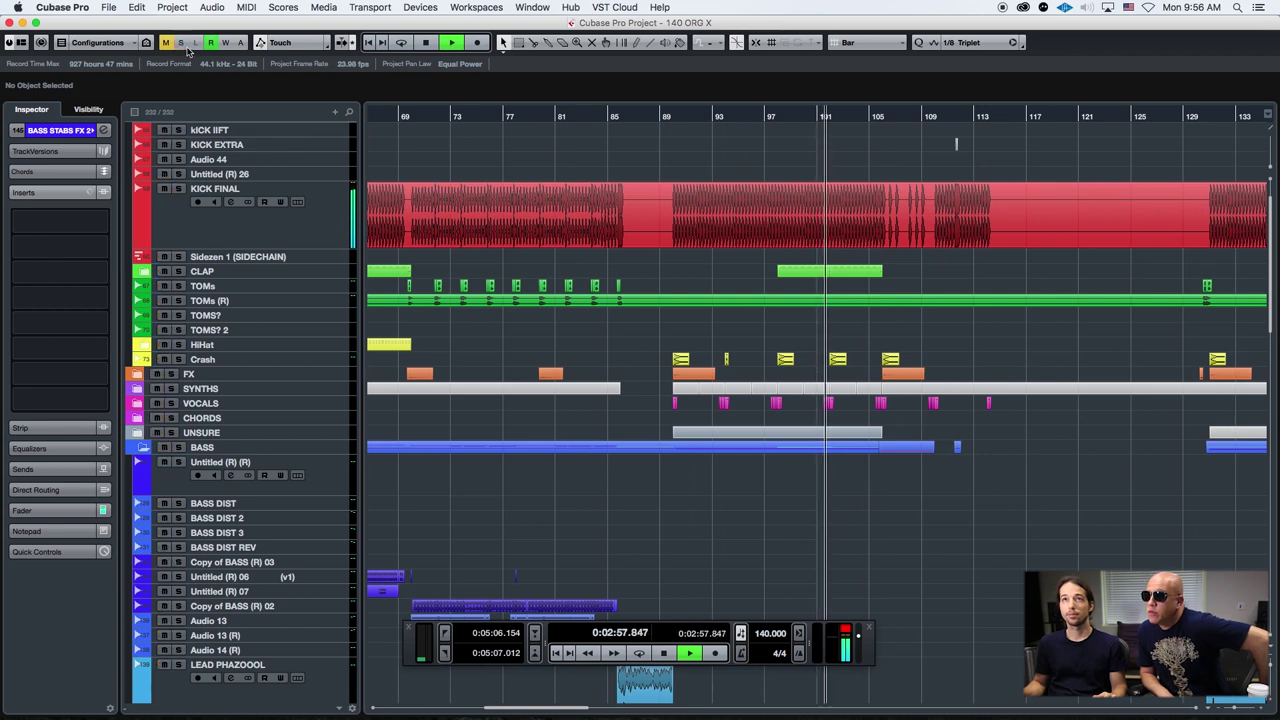
key("g")
key("g")
key("g")
key("h")
key("h")
key("space")
key("h")
key("h")
key("h")
key("h")
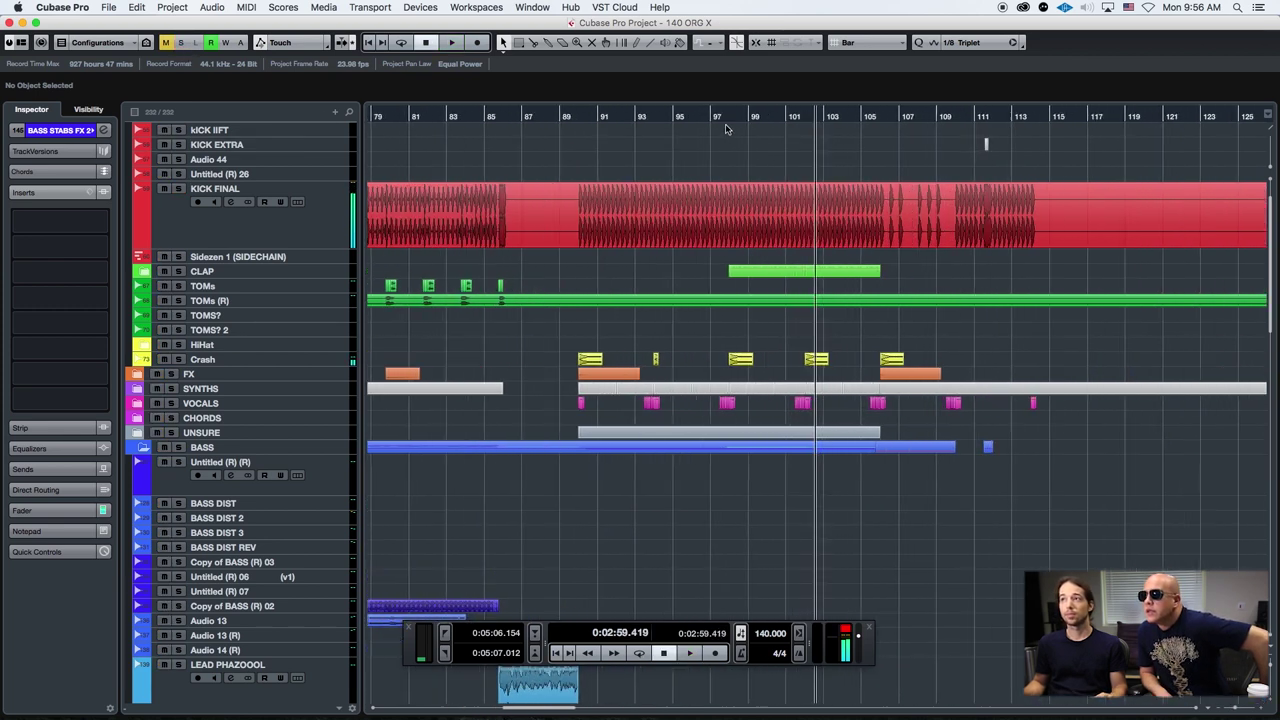
left_click_drag(723, 116, 714, 116)
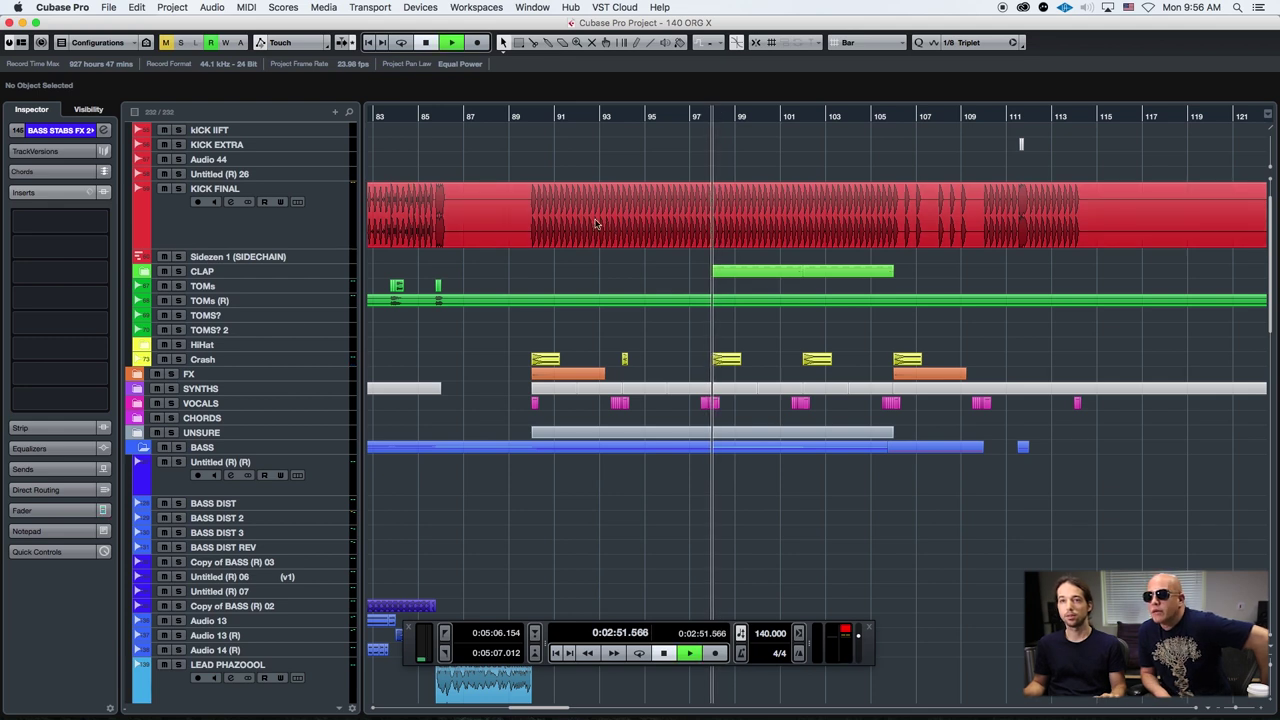
key("space")
Select the VOCALS folder track
left_click(277, 408)
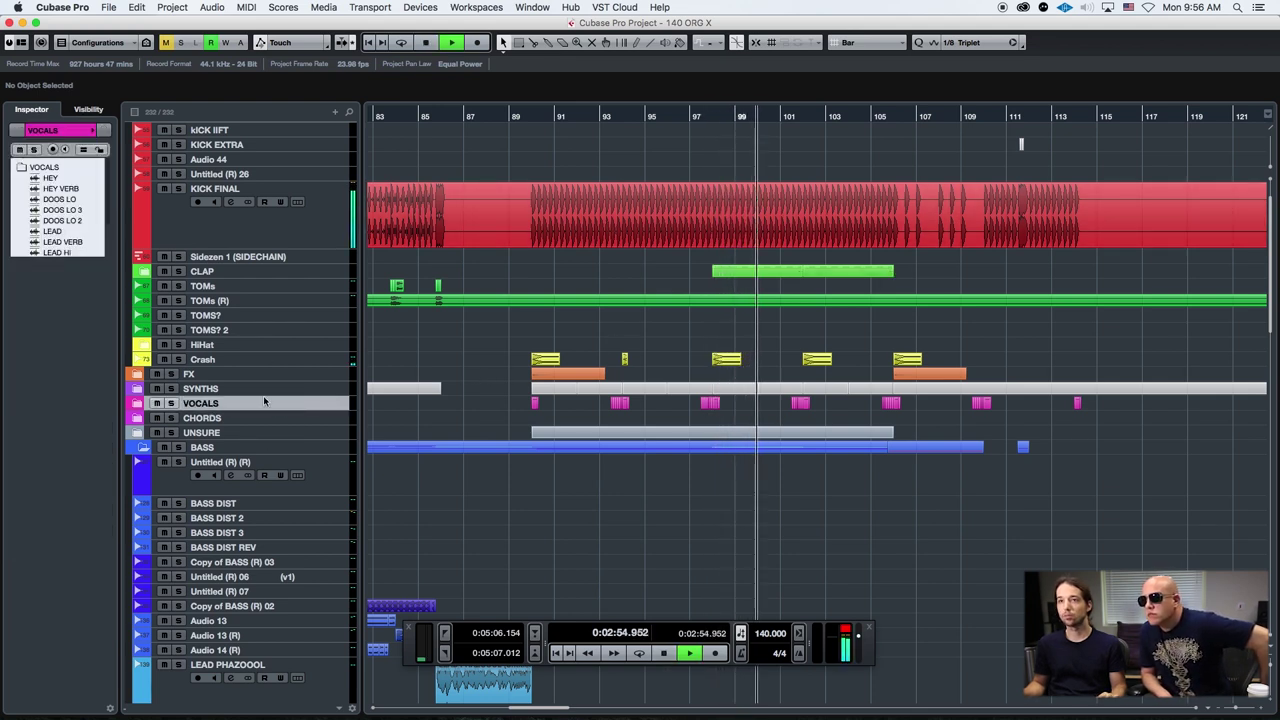
left_click(172, 403)
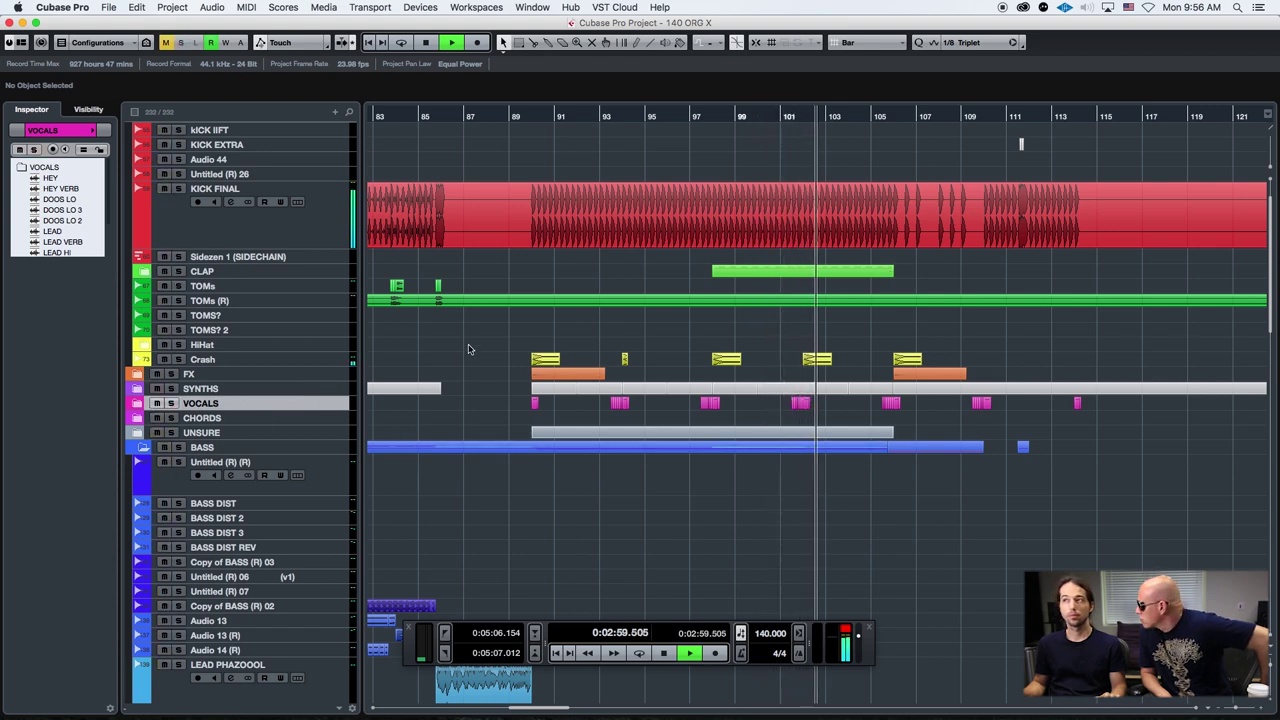
Move playback to about bar 105, just before the bass stabs section ends
key("g")
key("g")
key("g")
key("g")
key("g")
key("g")
key("g")
key("g")
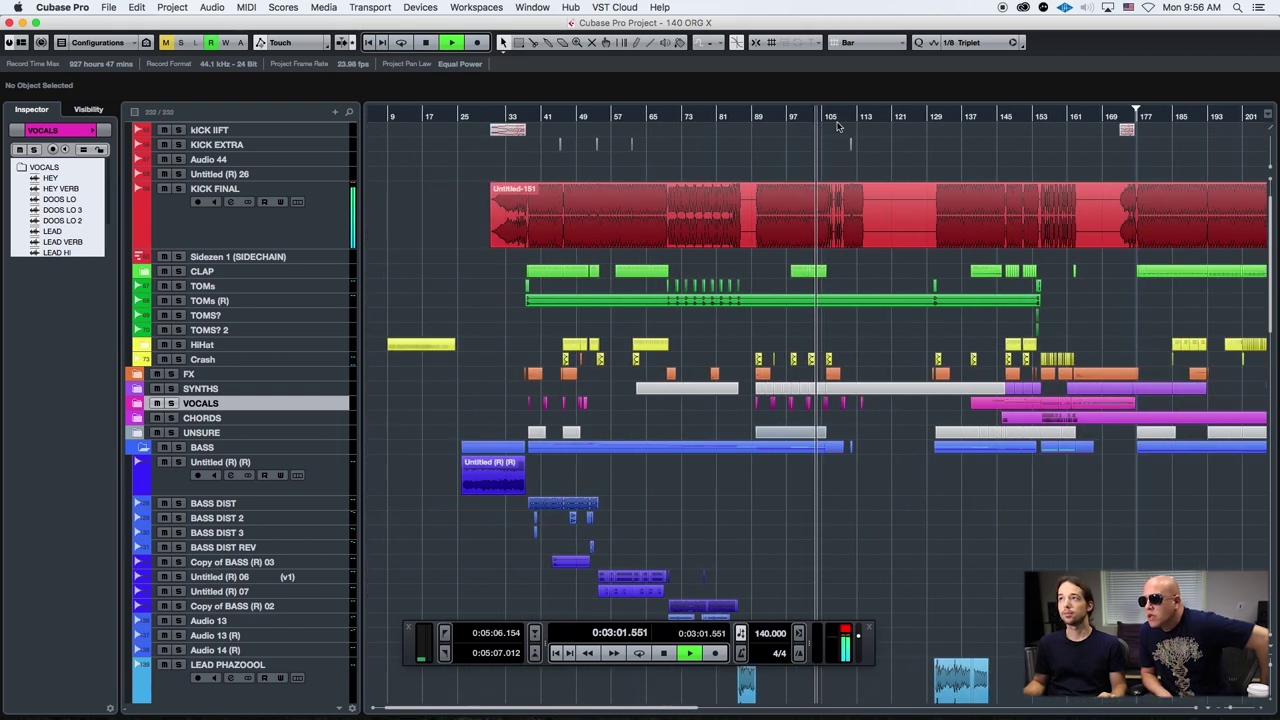
key("h")
key("h")
key("h")
key("h")
key("h")
key("h")
key("h")
key("h")
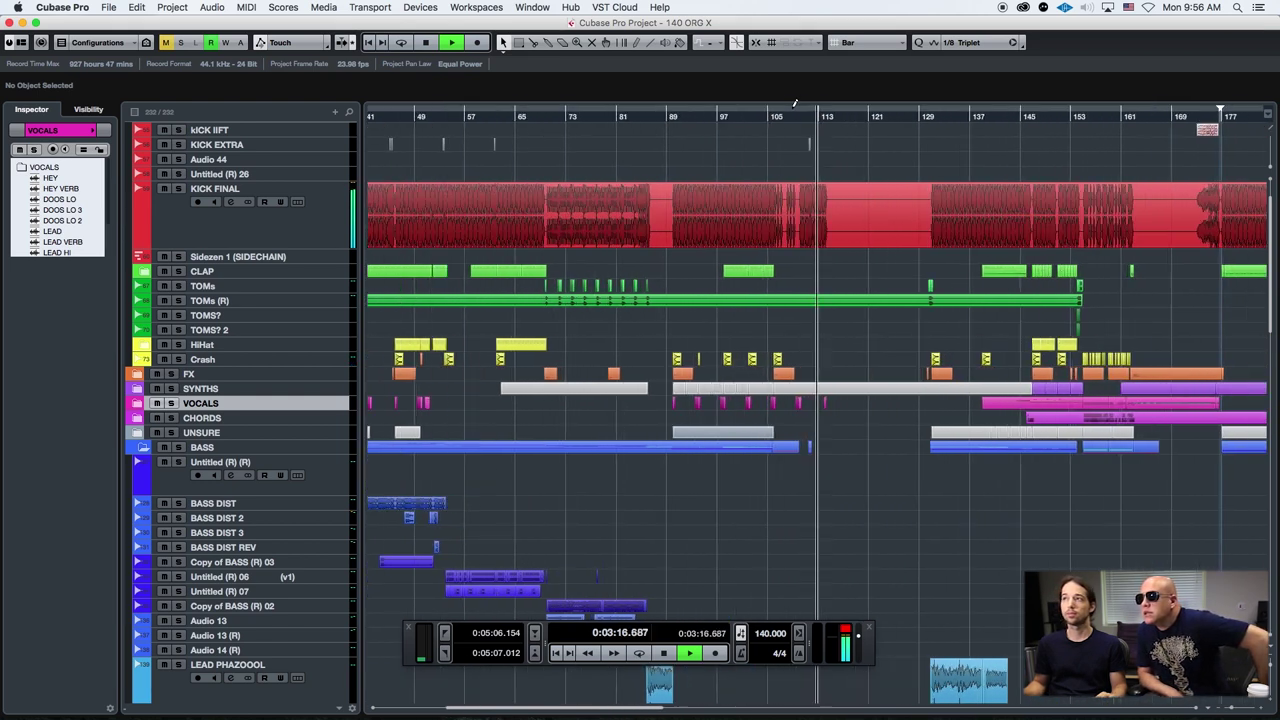
left_click(570, 121)
left_click(560, 121)
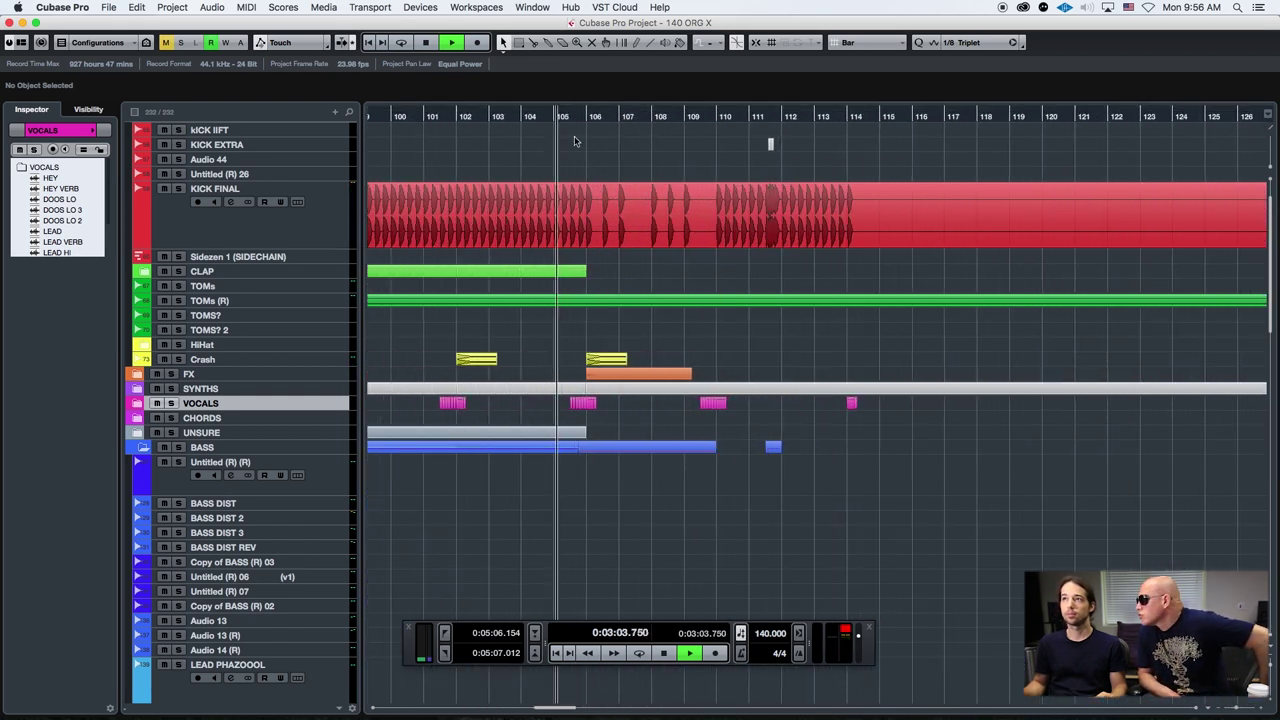
Look through the drum, bass and lead tracks as the section after bar 105 plays
scroll(688, 272, "down", 15)
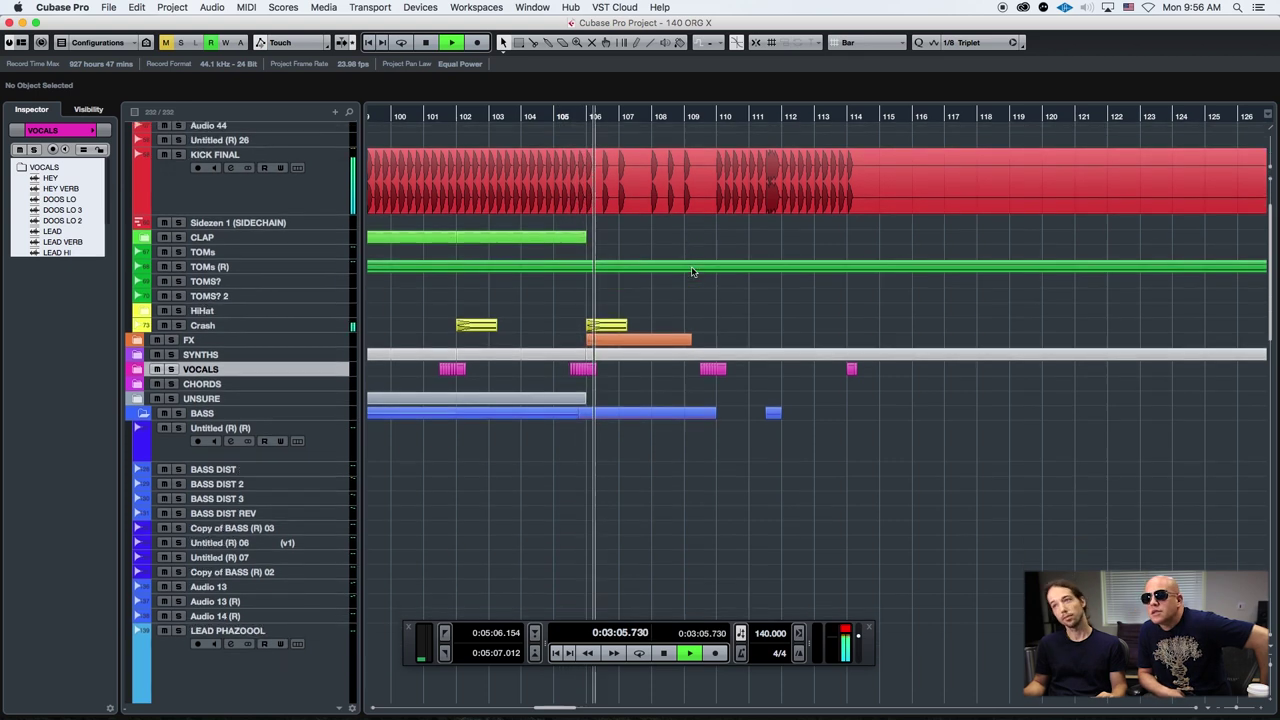
scroll(670, 380, "up", 20)
scroll(663, 391, "down", 10)
scroll(660, 395, "up", 1)
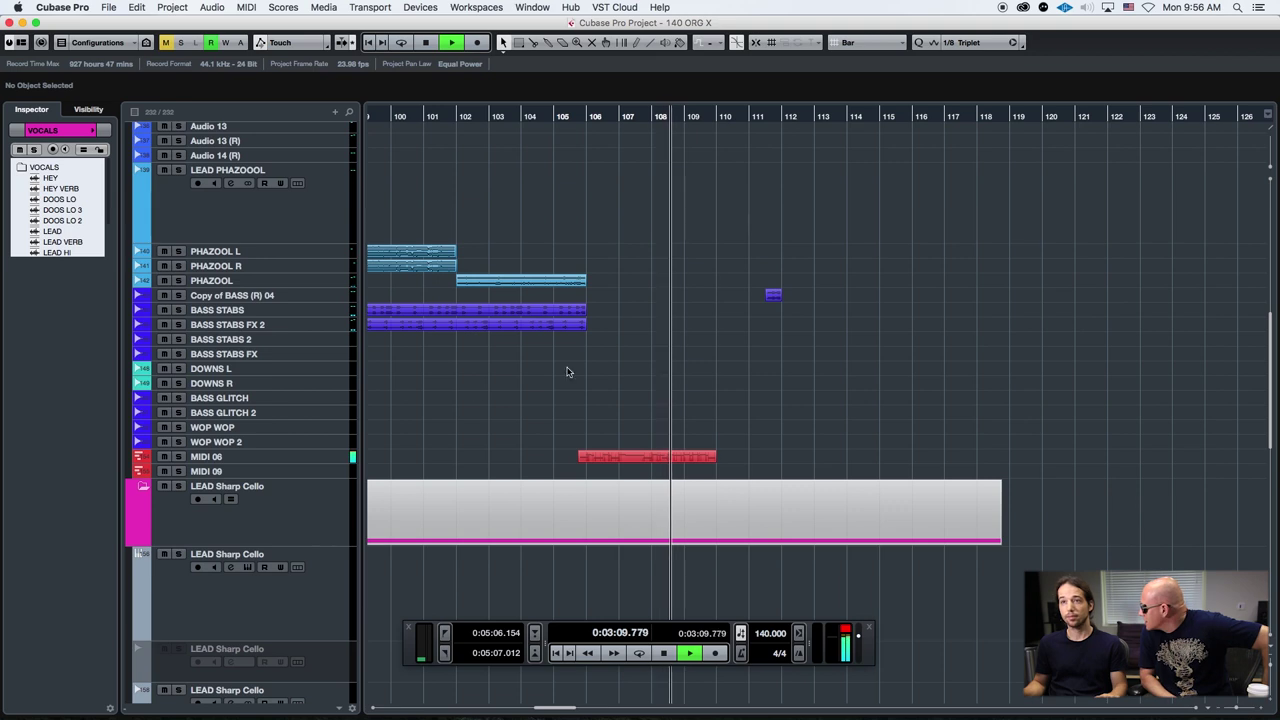
scroll(735, 248, "up", 5)
scroll(735, 248, "up", 5)
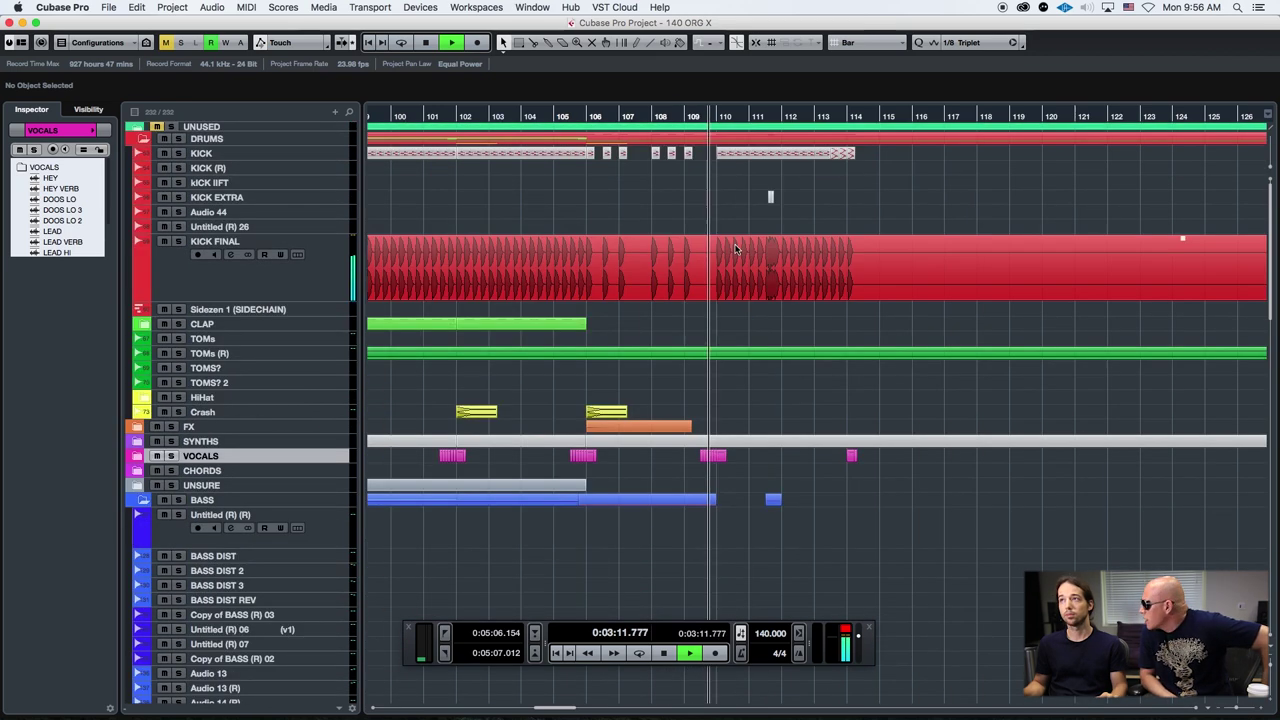
Move the playback position to about bar 129, where the kick and bass come back in
key("g")
key("g")
key("g")
key("g")
key("g")
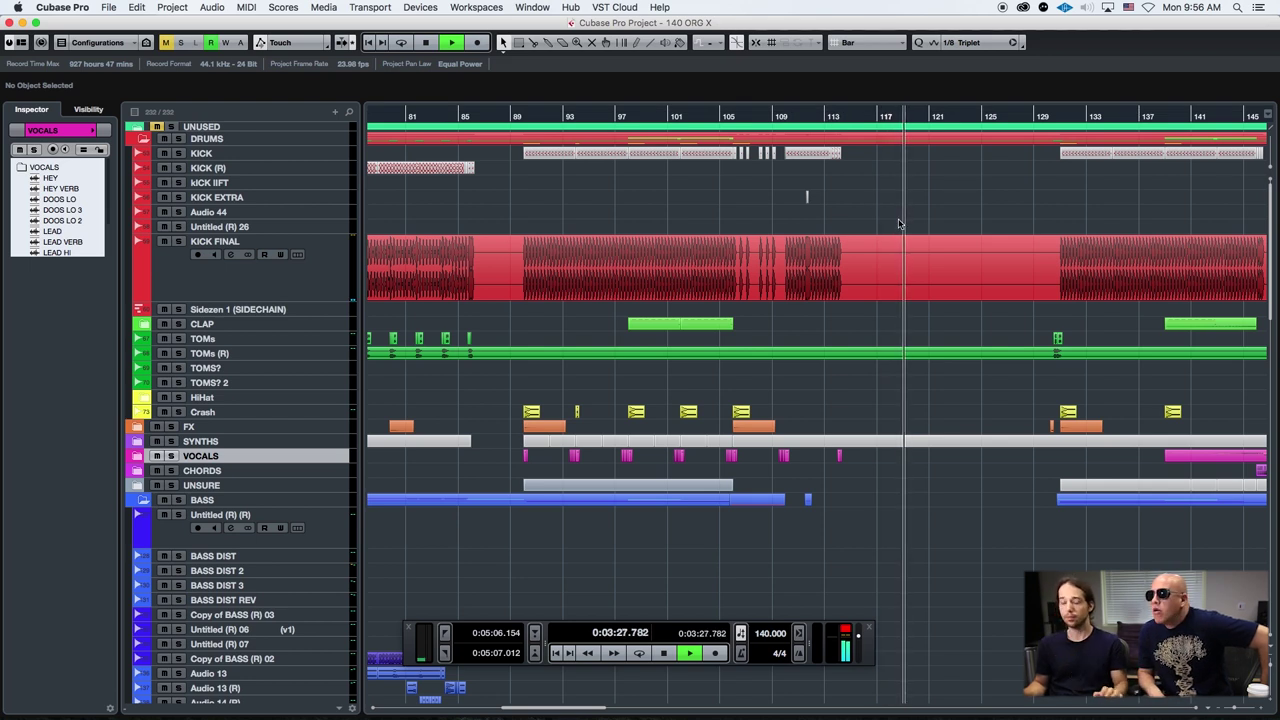
key("g")
key("g")
key("g")
key("g")
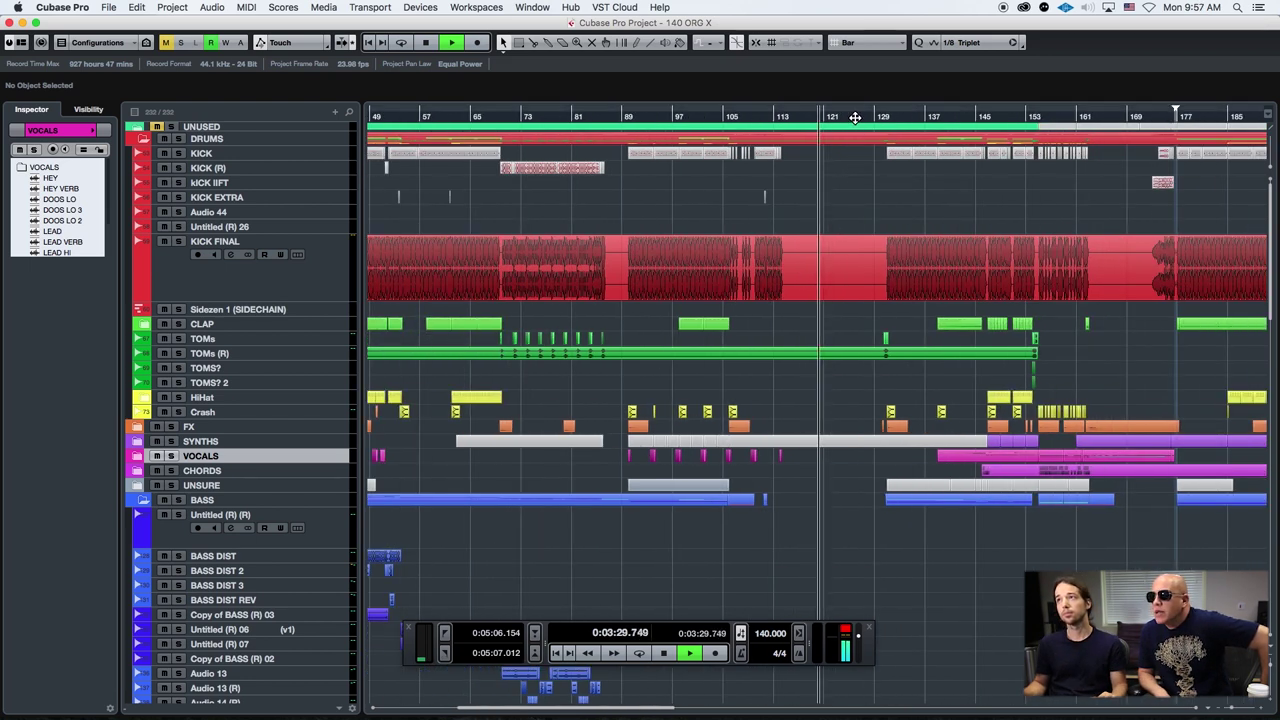
left_click_drag(857, 117, 873, 117)
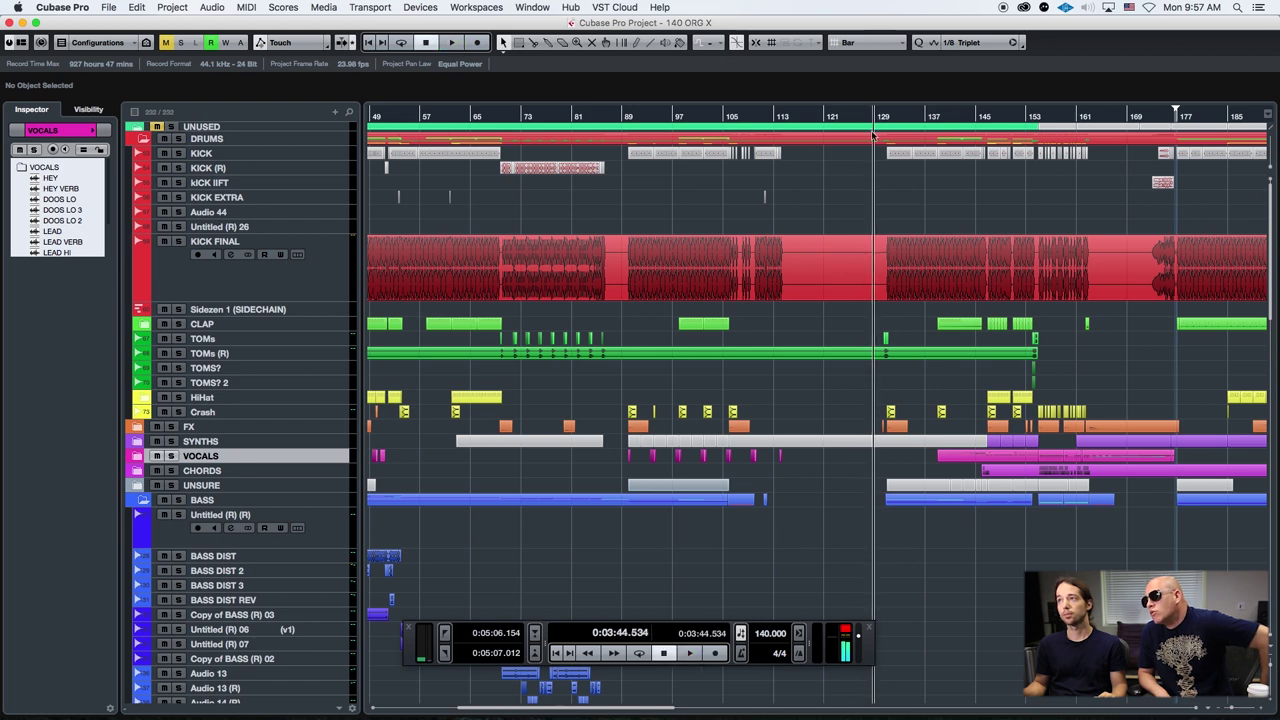
Play the breakdown from about bar 124 towards the point where the kick and bass come back in
key("h")
key("h")
key("h")
key("h")
left_click(773, 116)
key("space")
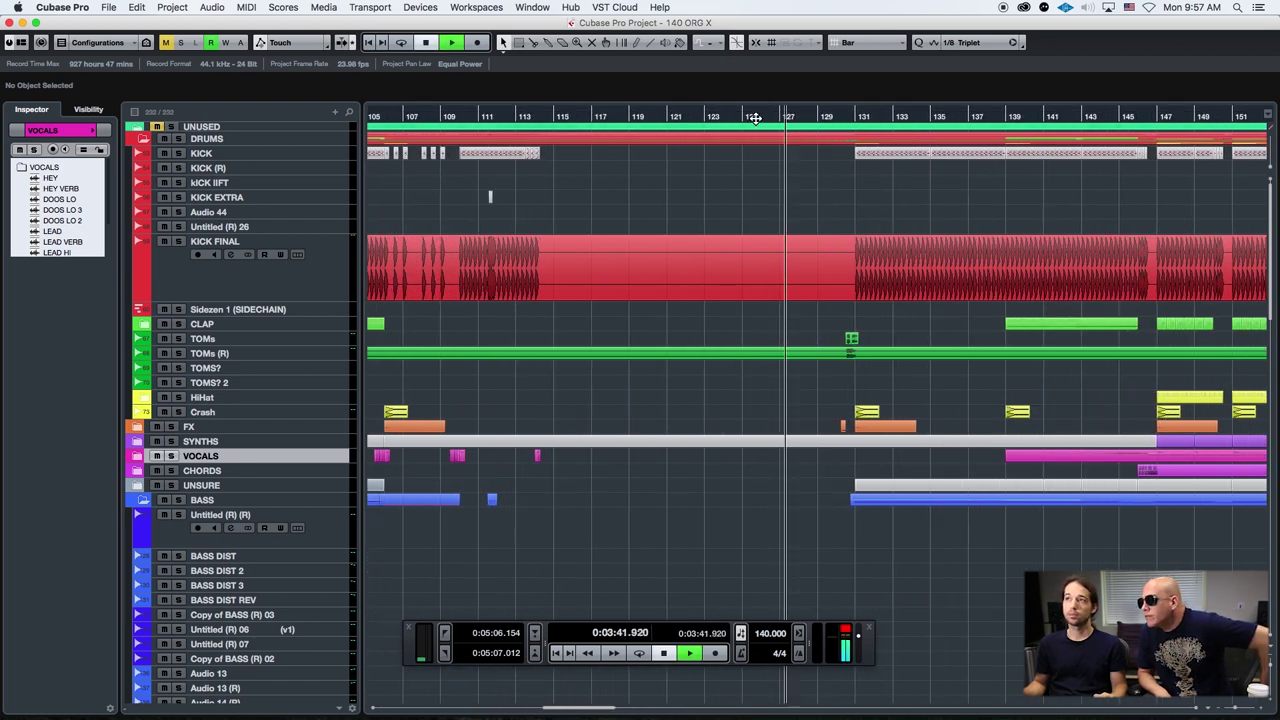
key("space")
left_click(725, 117)
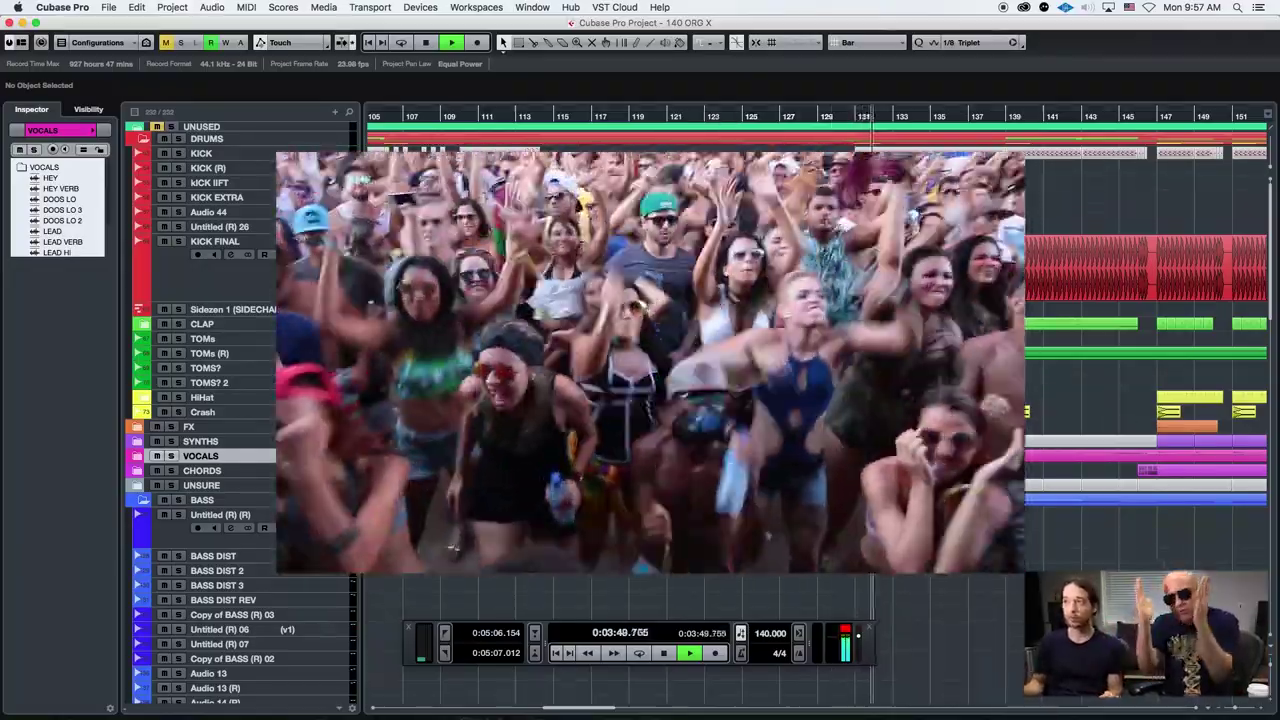
Briefly solo the VOCALS folder while the section after bar 131 plays
left_click_drag(725, 118, 690, 108)
key("h")
key("h")
key("h")
key("h")
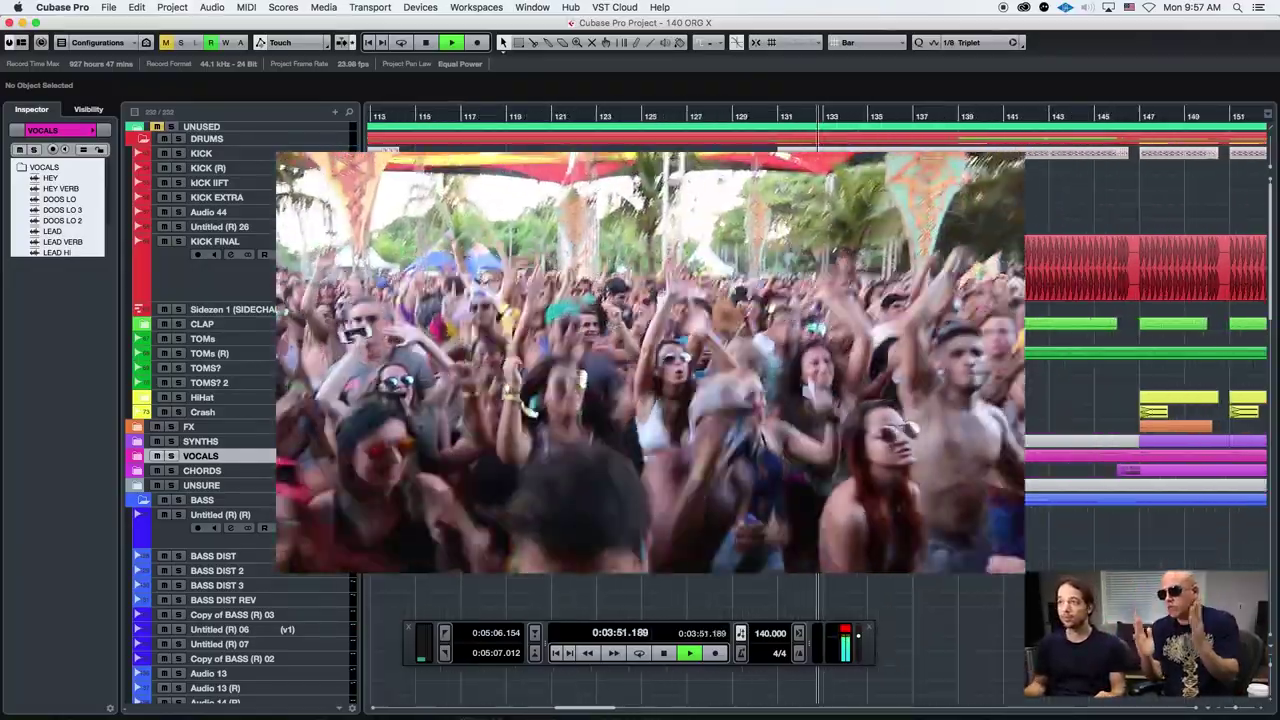
scroll(210, 313, "down", 1)
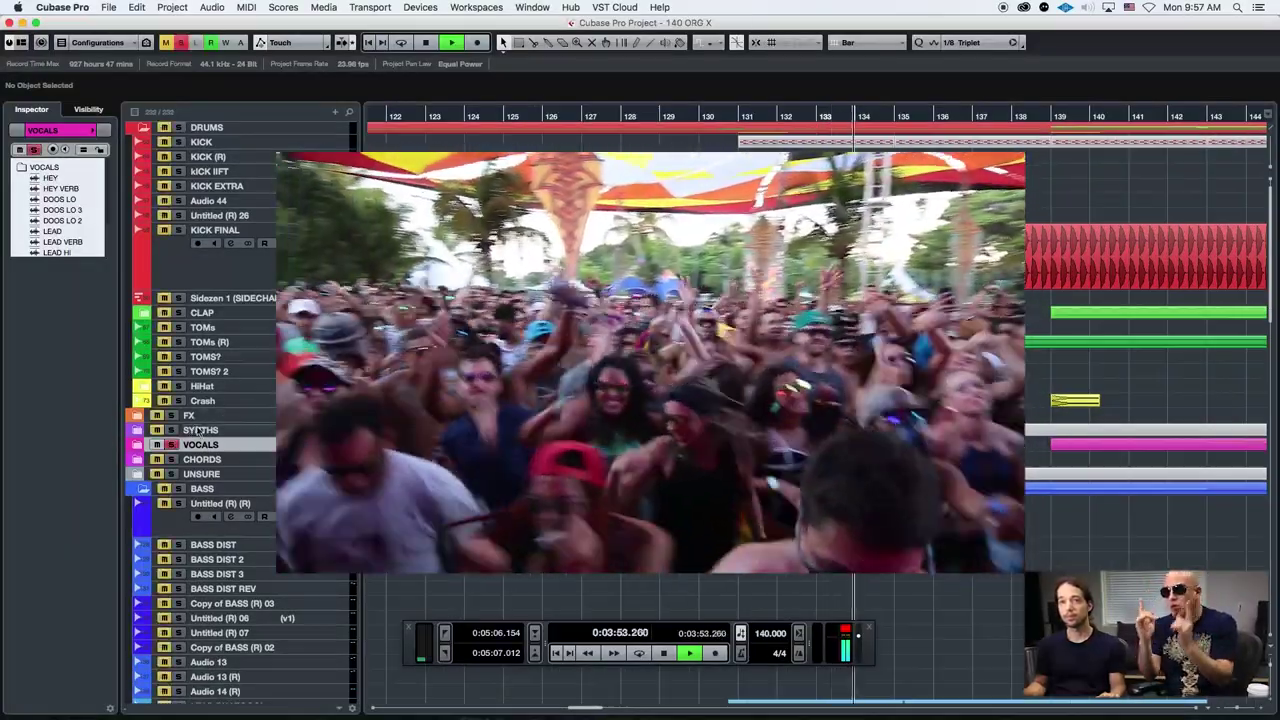
scroll(270, 418, "up", 1)
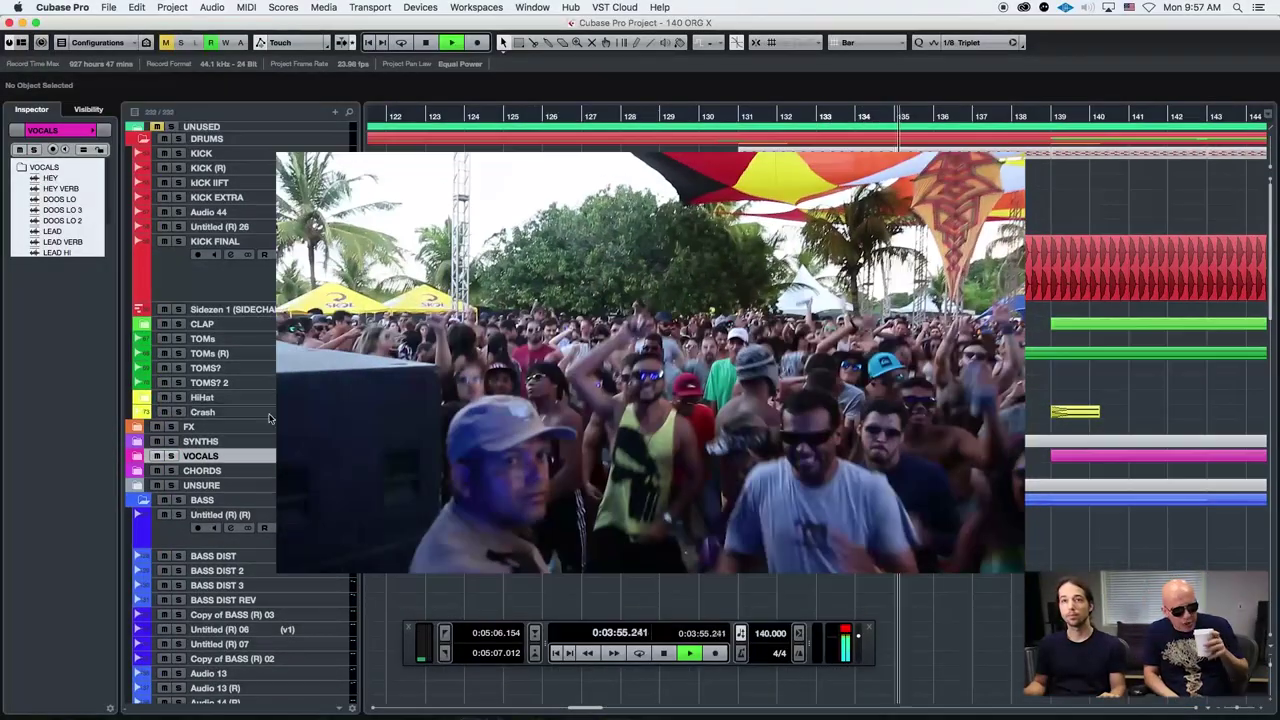
Audition the LEAD PHAZOOOL track in solo and return to the full mix
scroll(369, 492, "down", 10)
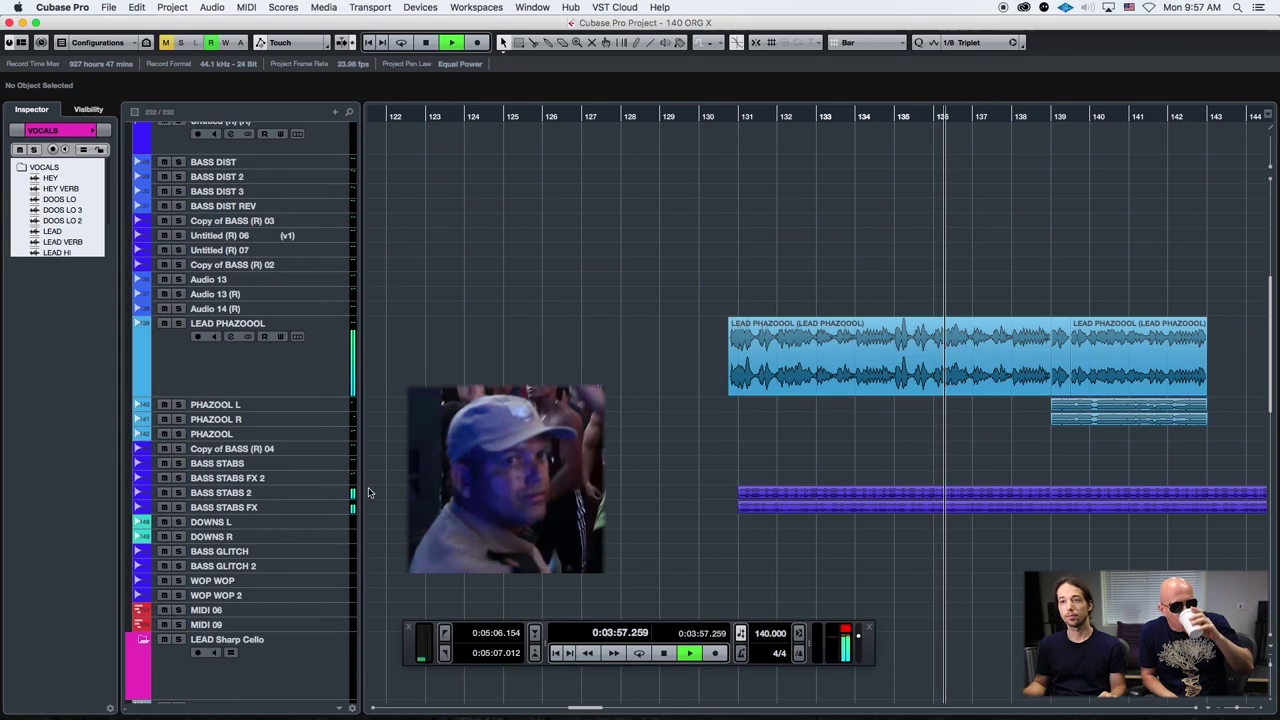
left_click(270, 363)
key("s")
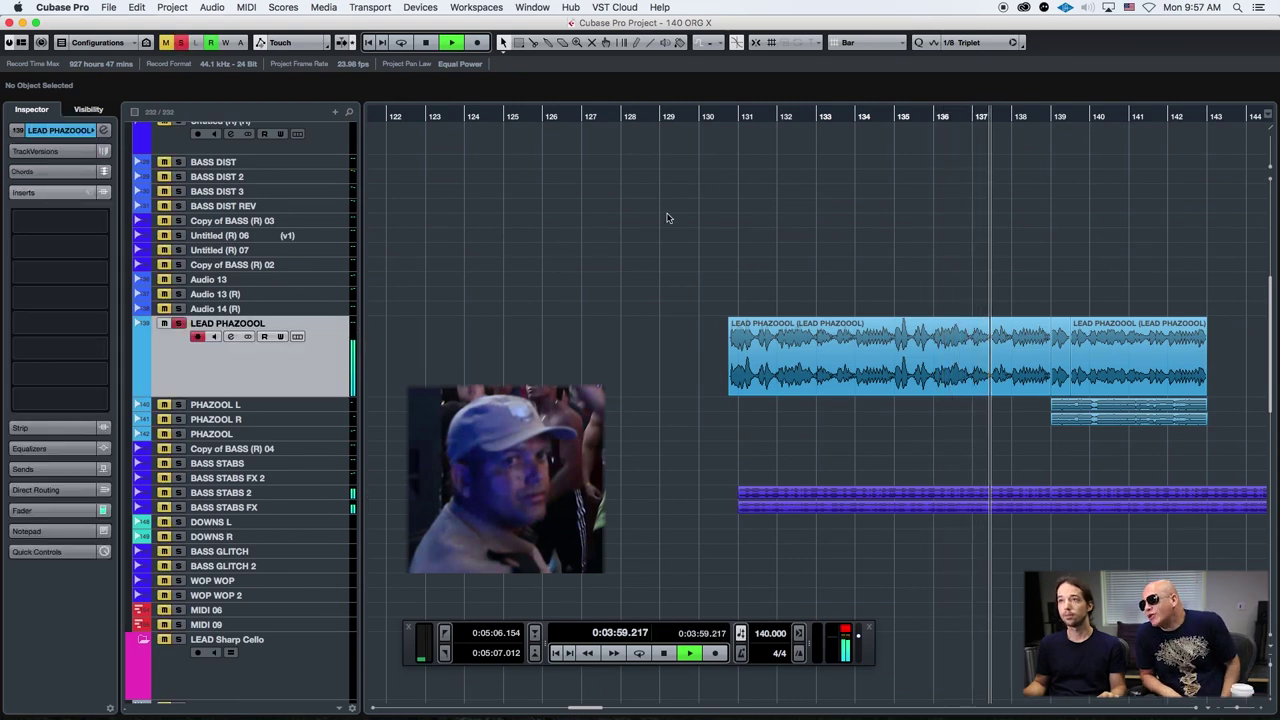
key("g")
key("h")
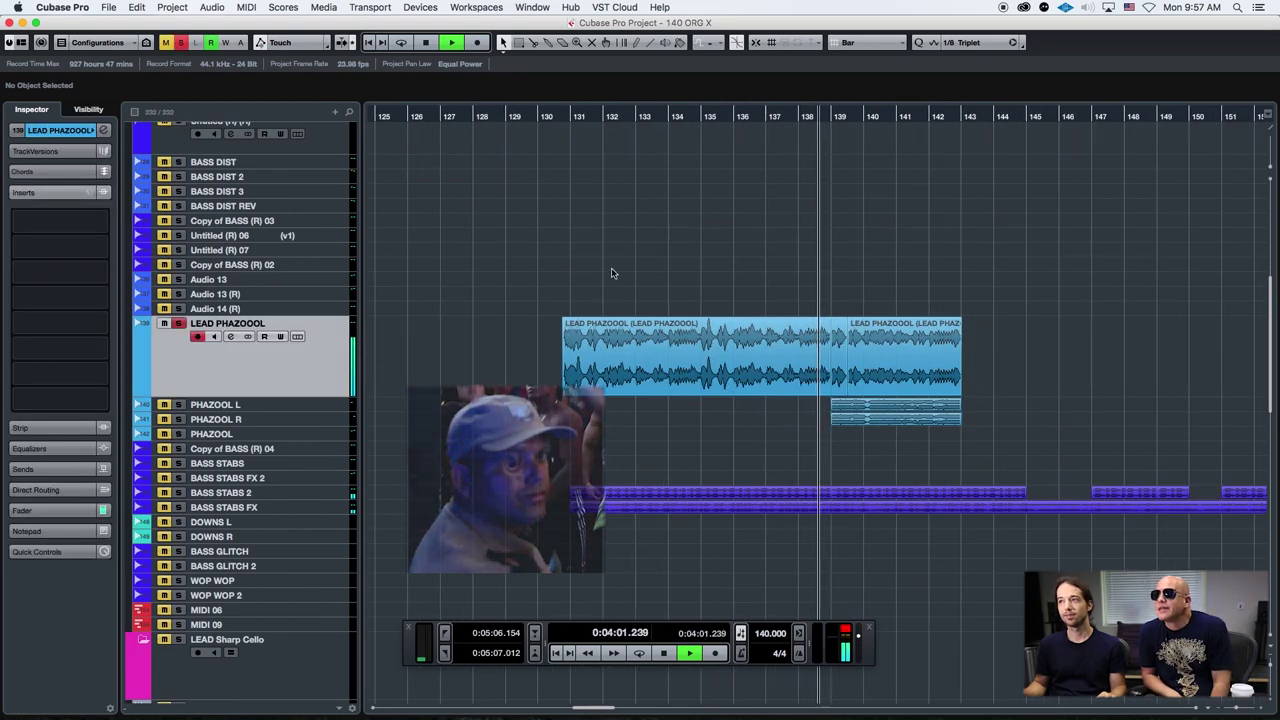
key("g")
key("s")
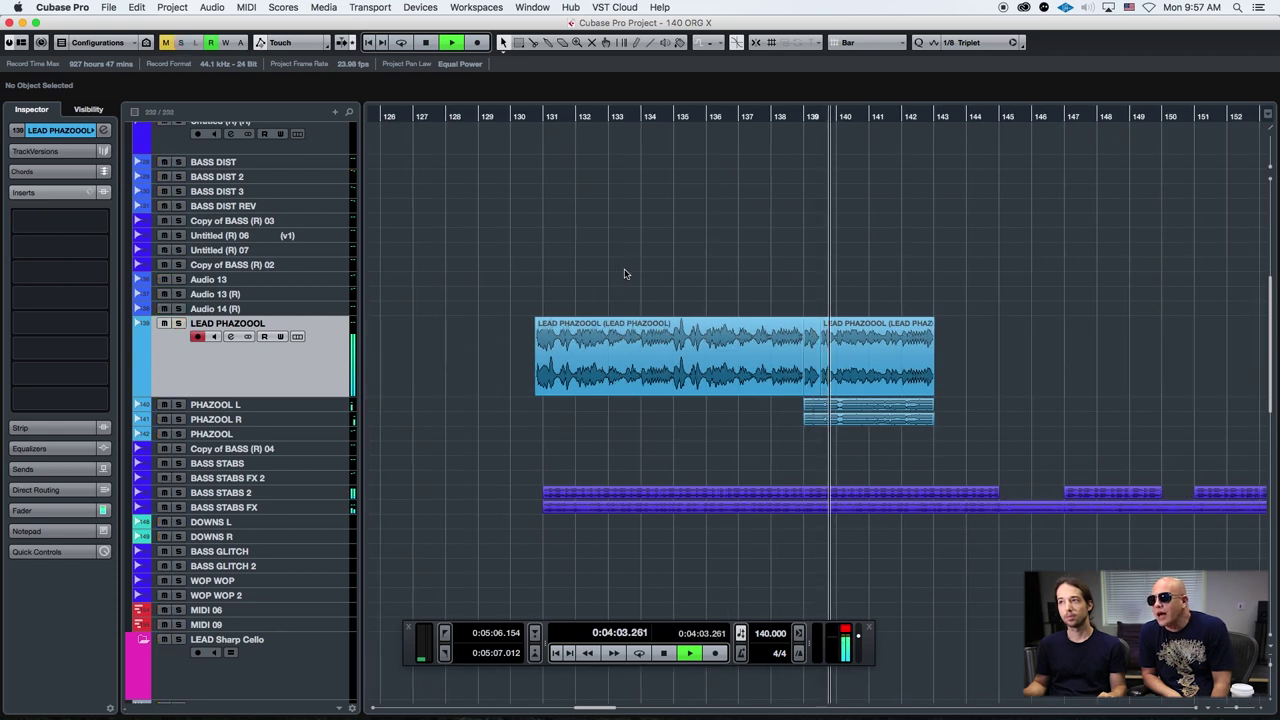
Move playback to about bar 155, where the chopped kick pattern begins
key("g")
scroll(745, 274, "up", 10)
key("g")
key("g")
key("g")
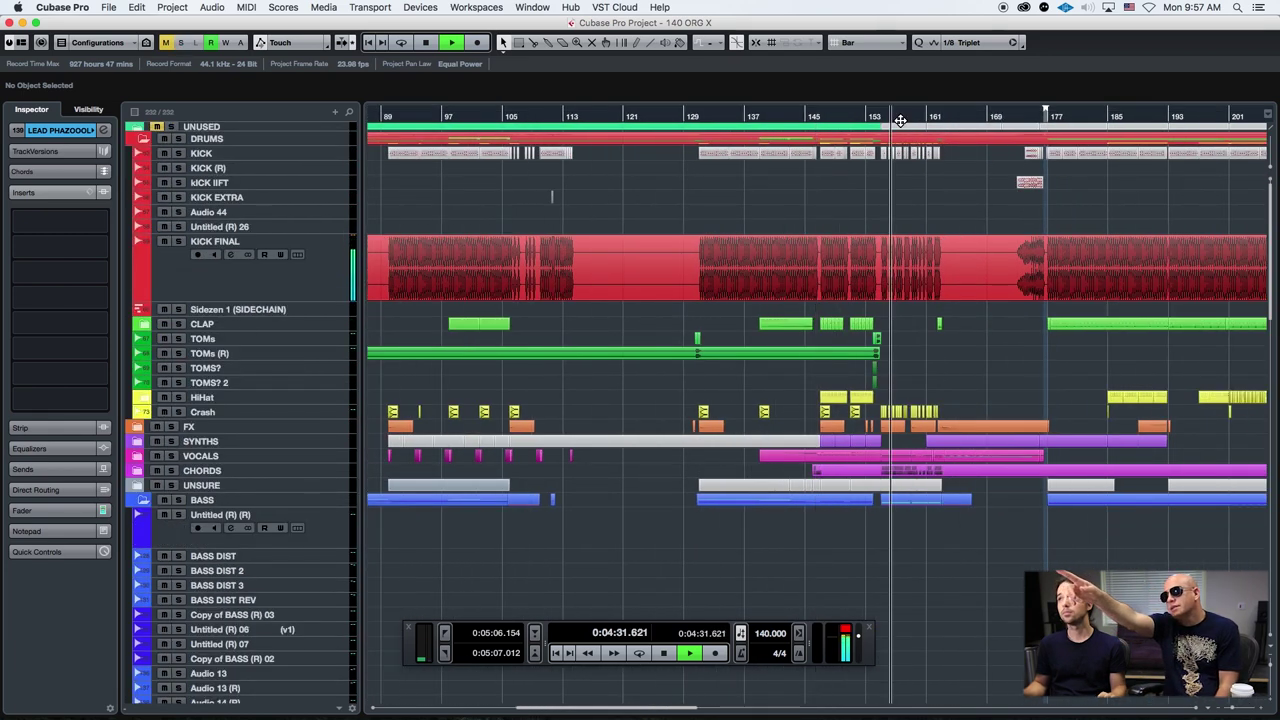
key("g")
Examine the chopped KICK, Crash and CHORDS clips between bars 155 and 163 as they play
key("h")
key("h")
key("h")
key("h")
key("h")
key("h")
key("h")
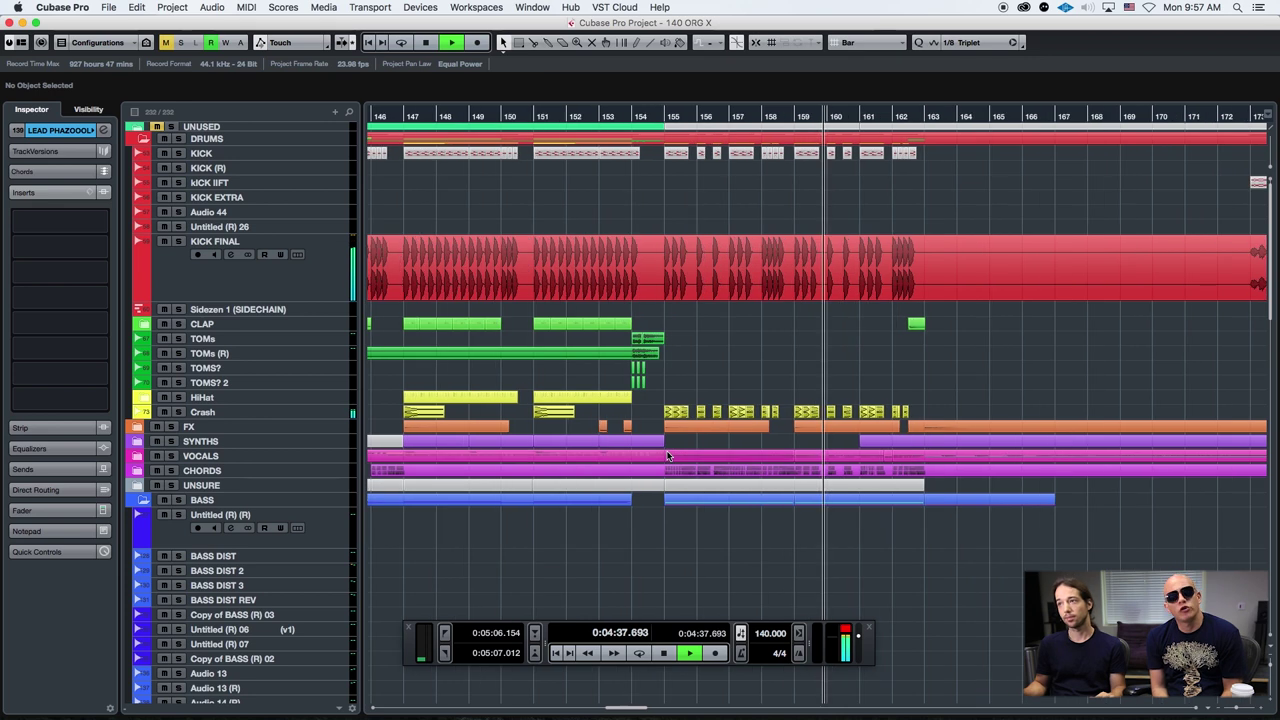
key("h")
key("h")
key("h")
key("h")
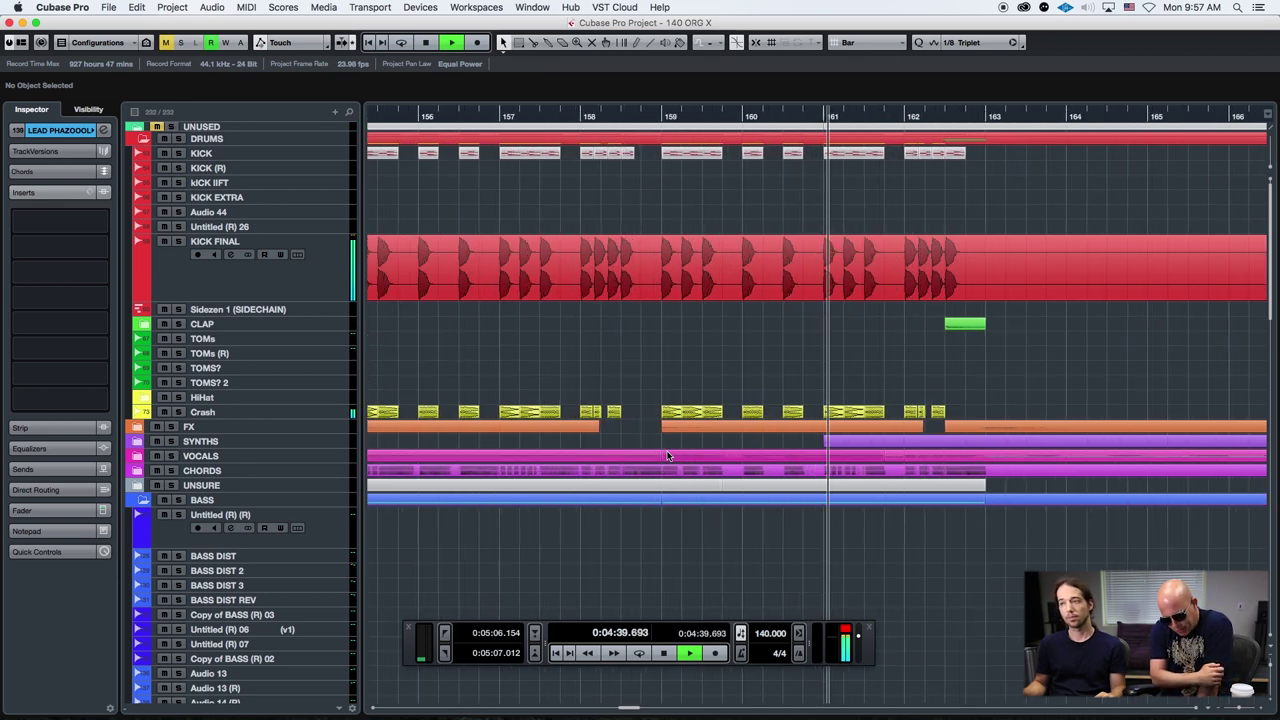
Replay the chopped kick section from just before bar 155, pausing shortly after its start and resuming
key("g")
key("g")
key("g")
key("space")
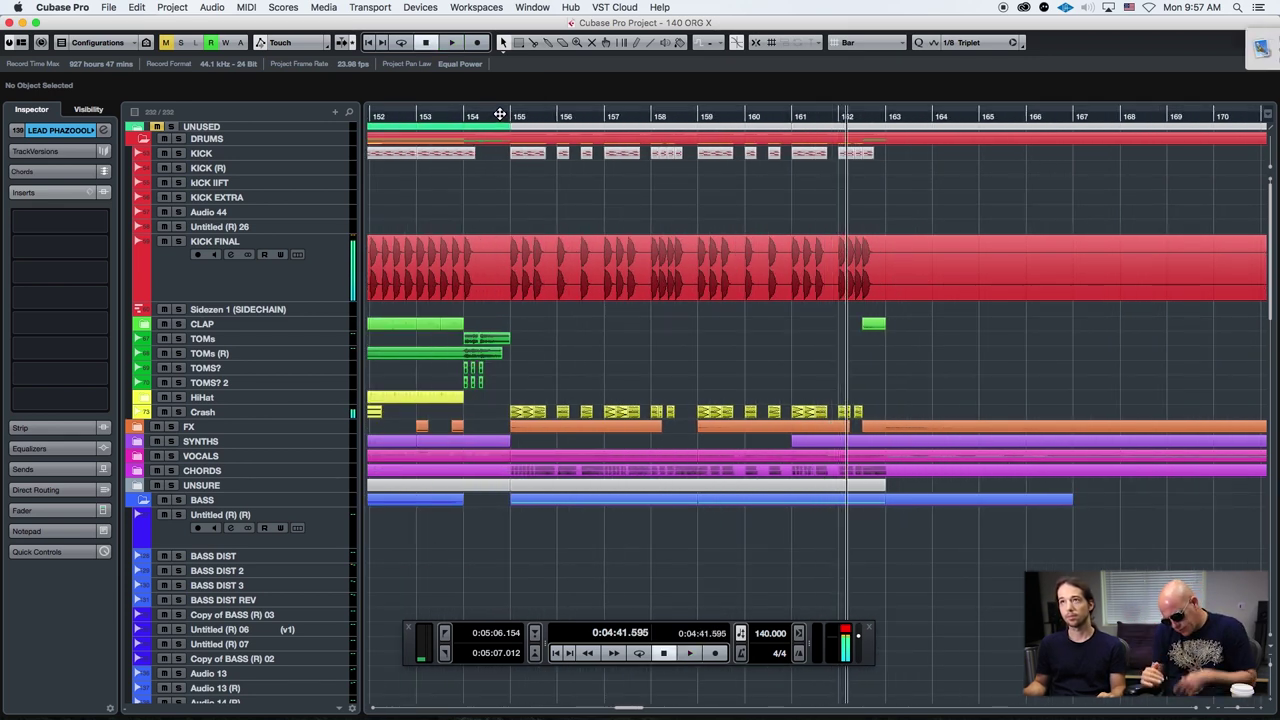
left_click(500, 115)
key("space")
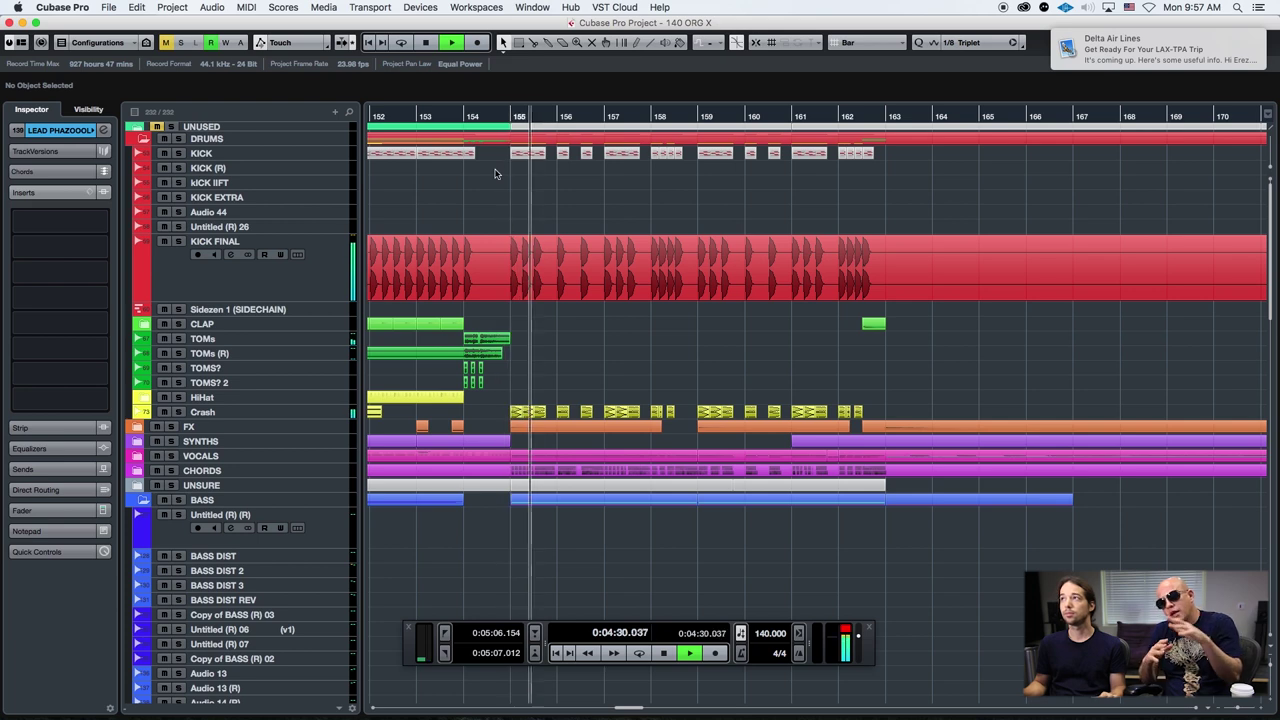
key("space")
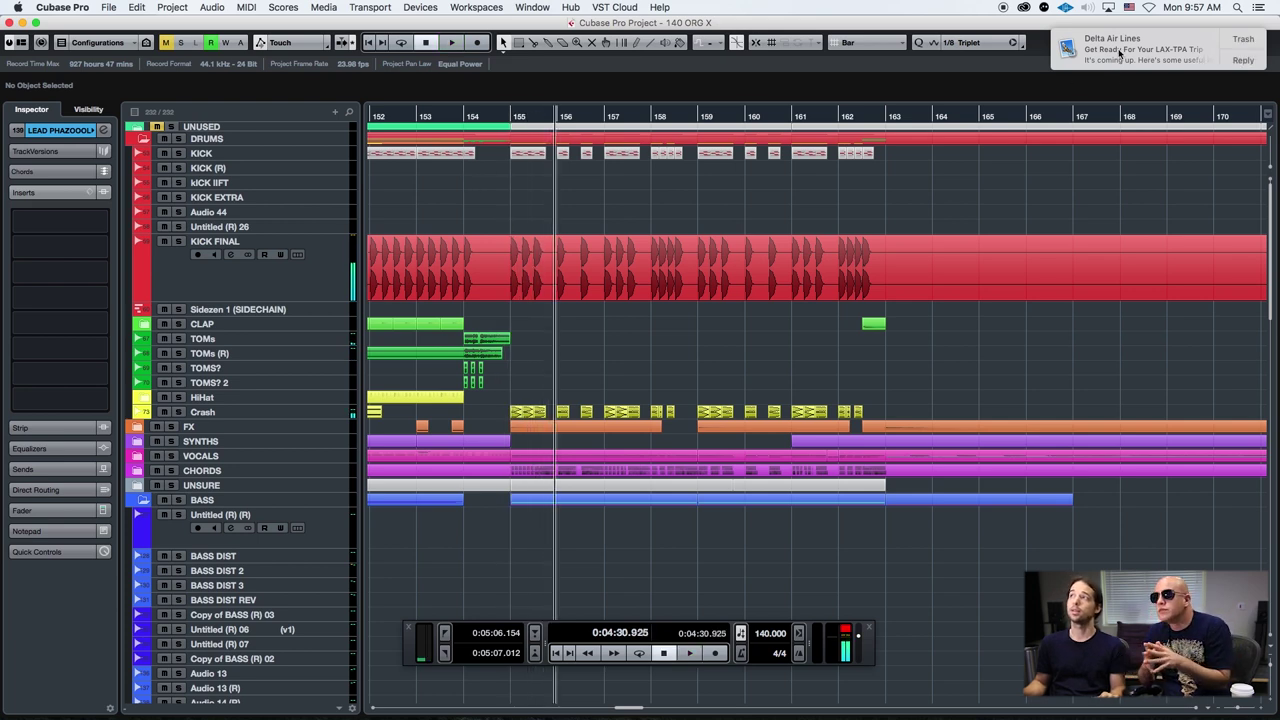
key("space")
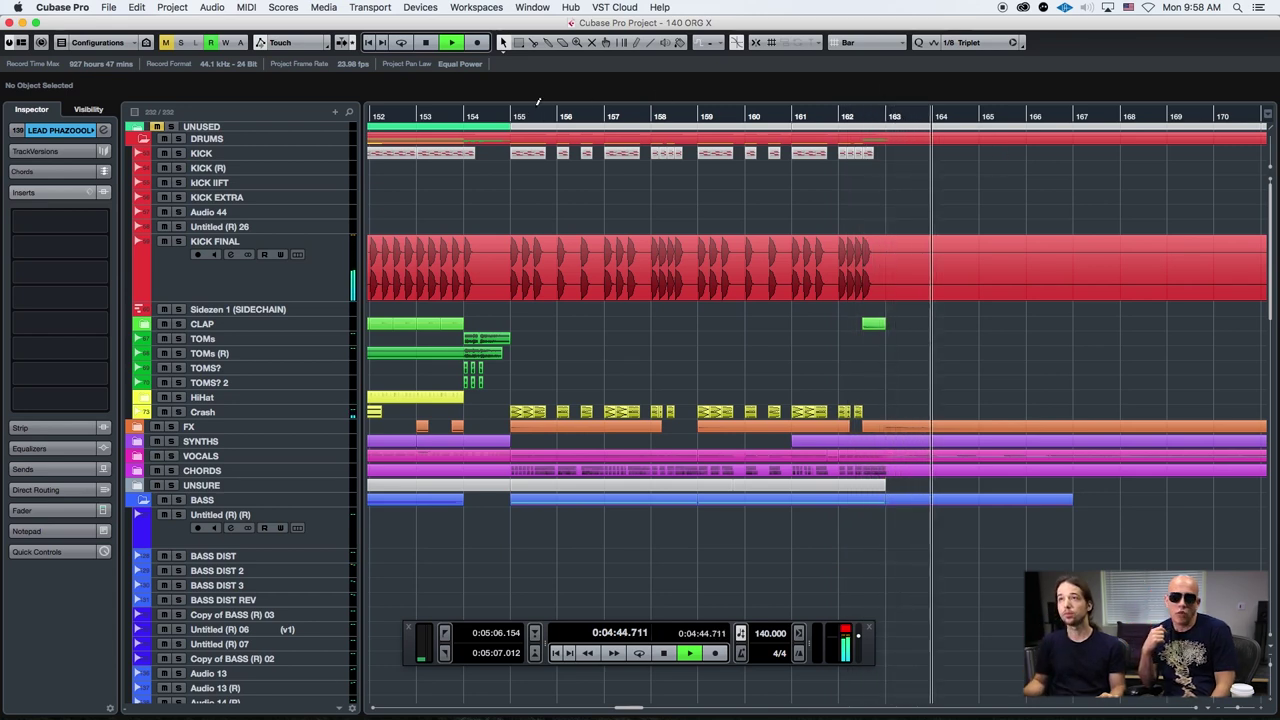
Replay from about bar 154 with the VOCALS folder soloed and expanded to show its tracks
left_click(459, 114)
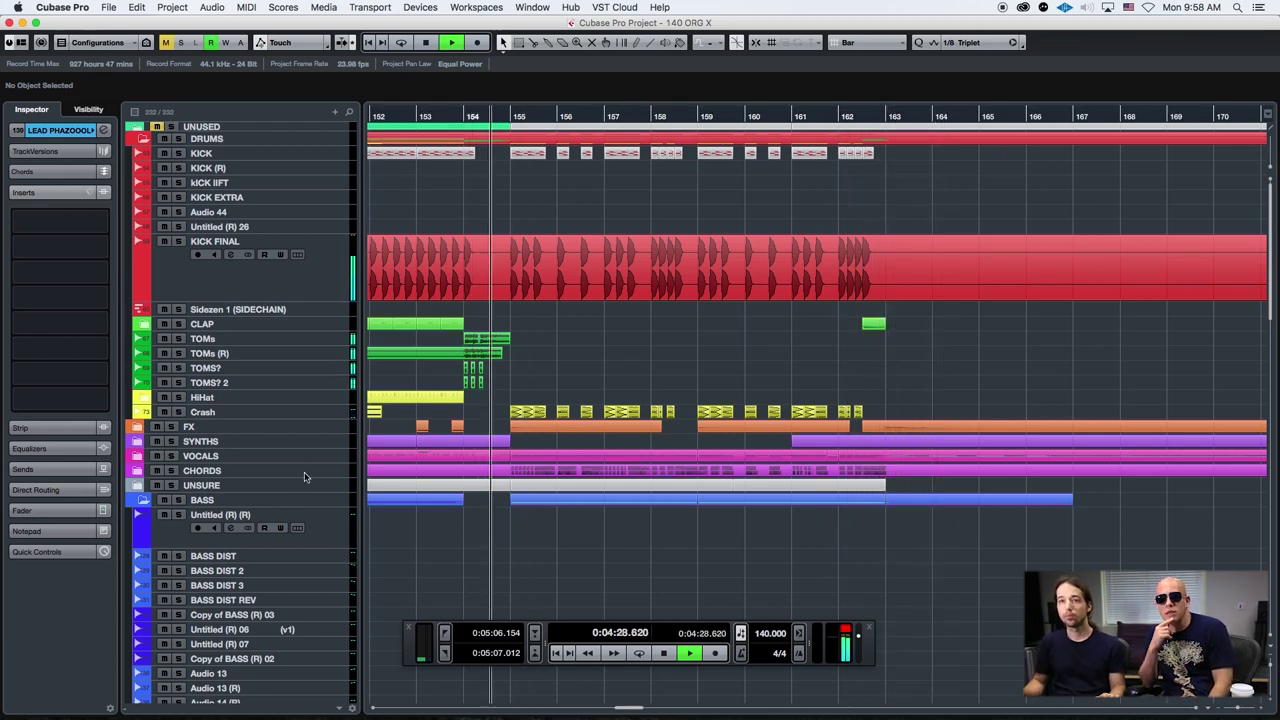
left_click(171, 456)
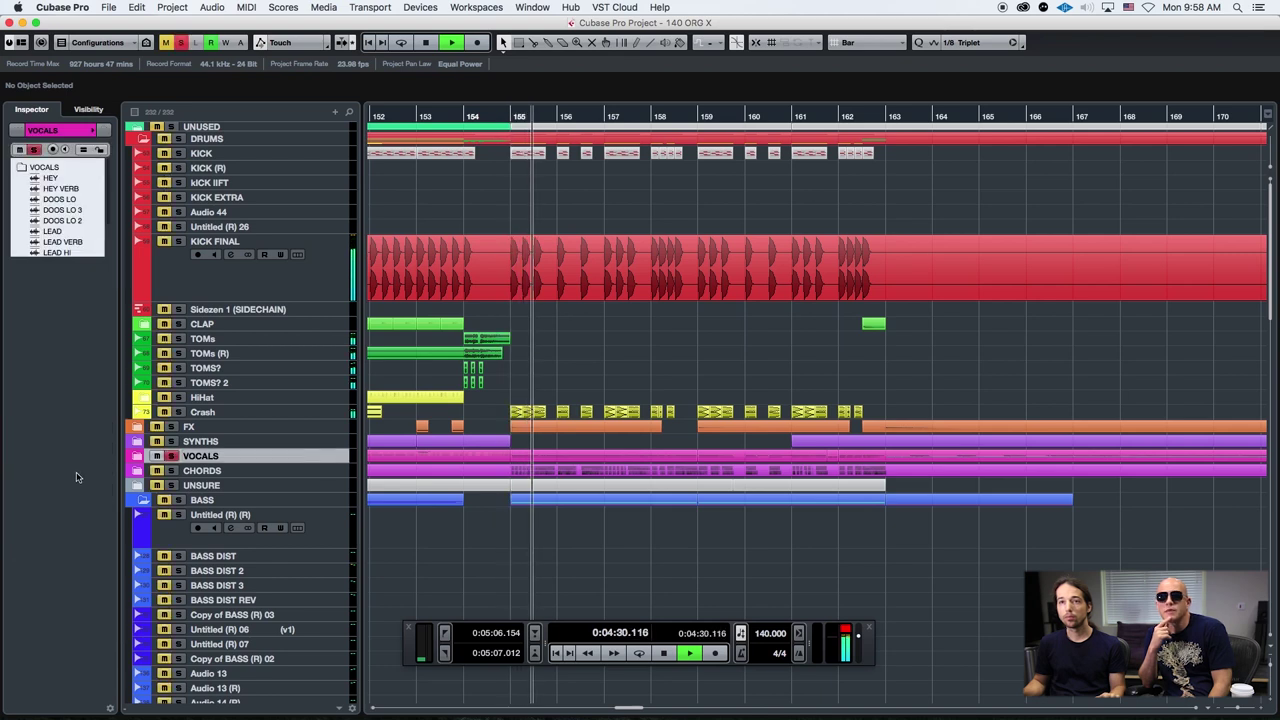
left_click(140, 456)
scroll(280, 440, "down", 6)
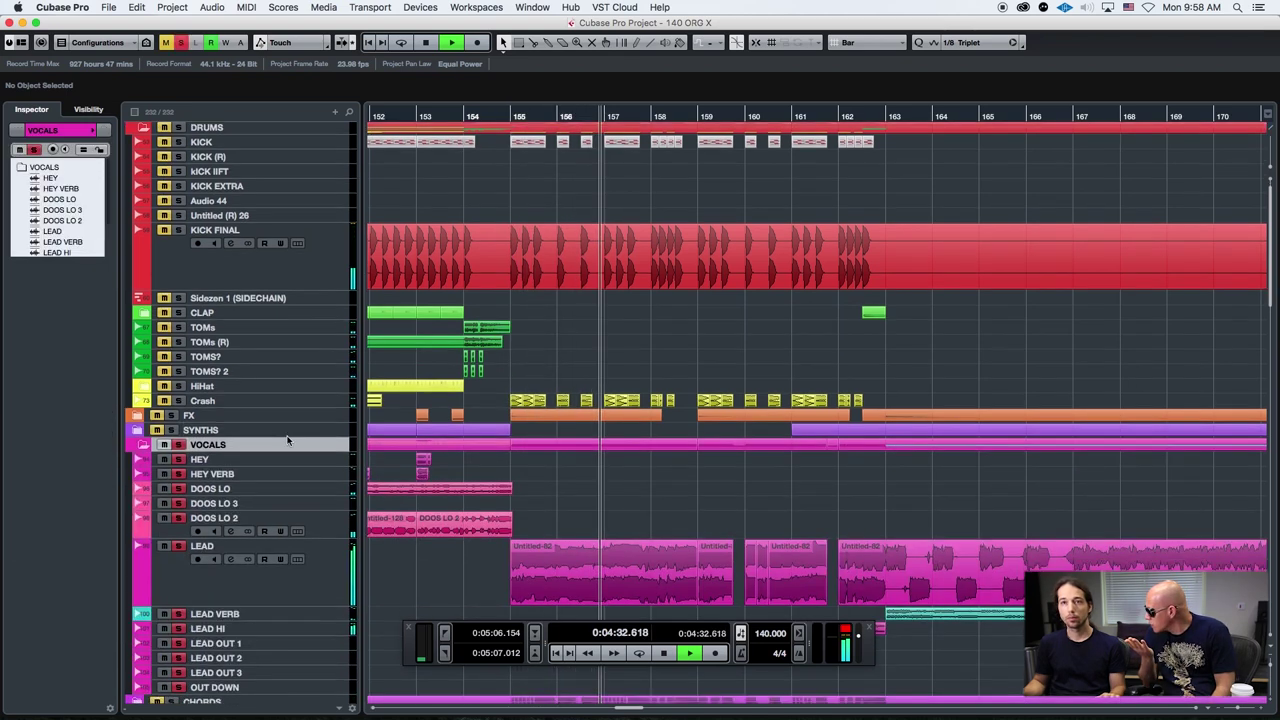
scroll(283, 424, "down", 1)
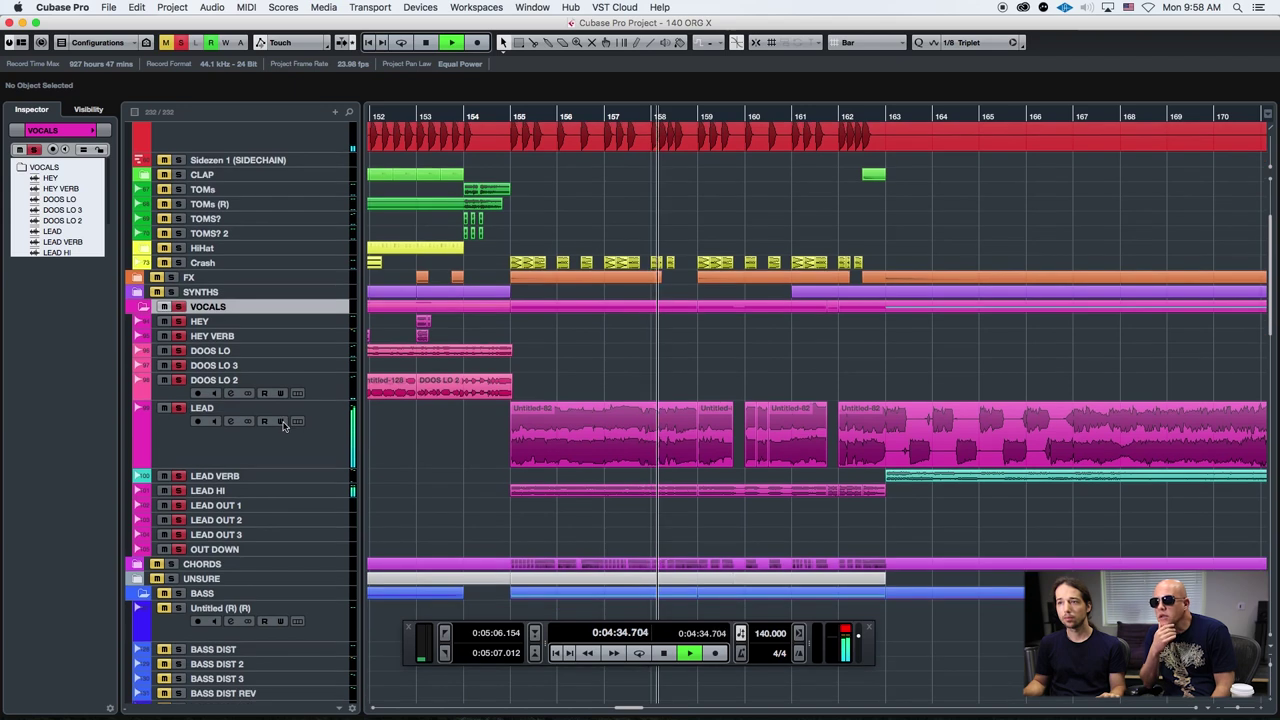
Solo only the LEAD vocal track in place of the whole VOCALS folder
key("g")
key("g")
key("g")
key("s")
left_click(308, 446)
key("h")
key("h")
key("h")
key("h")
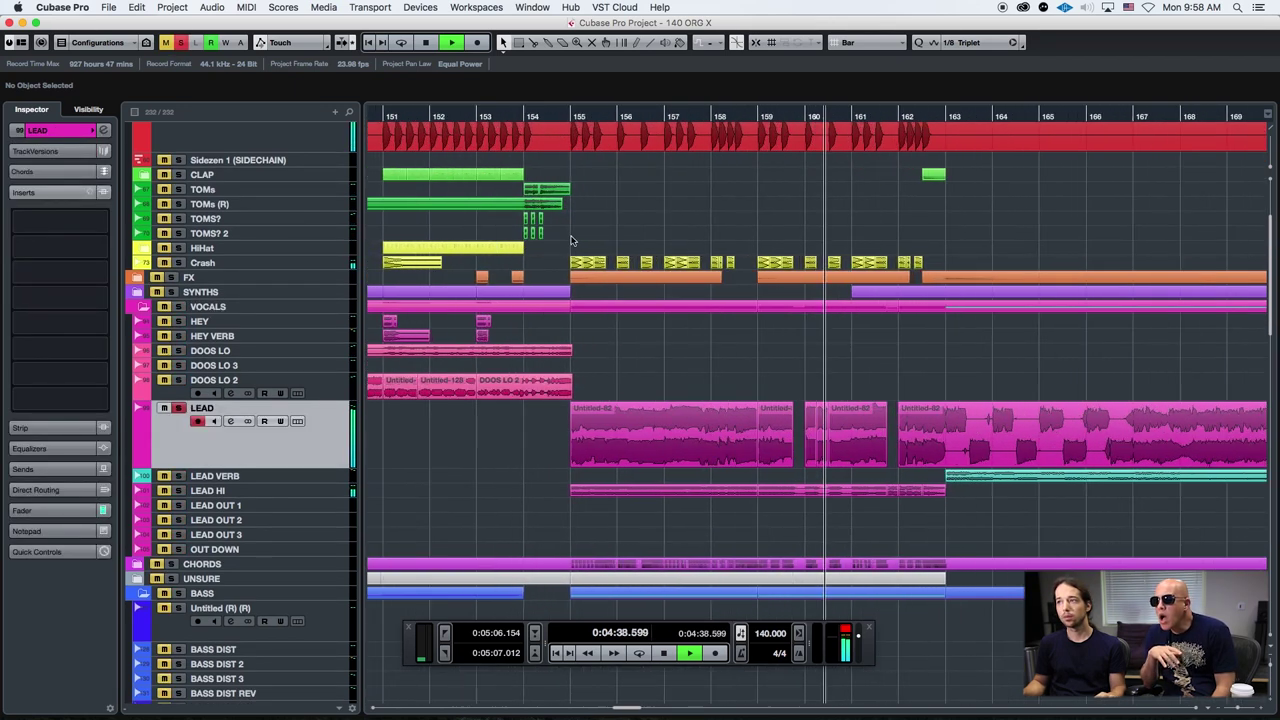
key("g")
key("g")
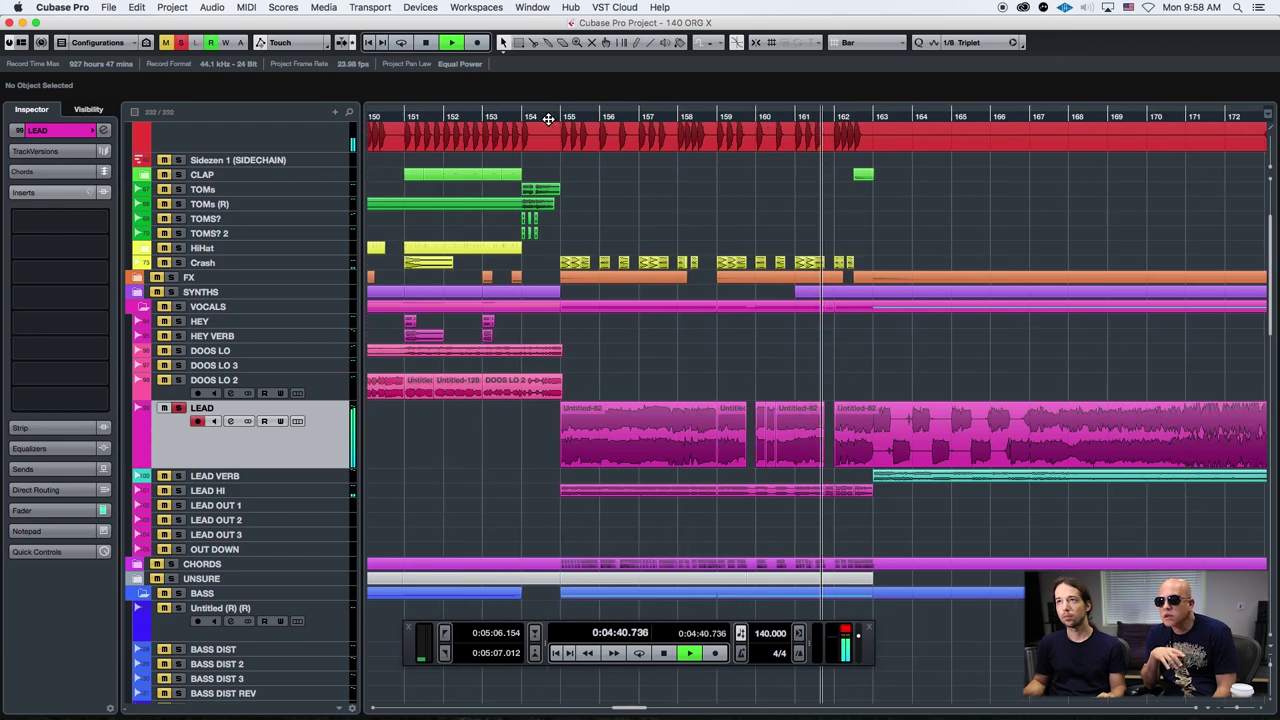
Replay from just before bar 155 with LEAD HI and CHORDS added to the solo, and stop with all solos cleared
left_click(582, 121)
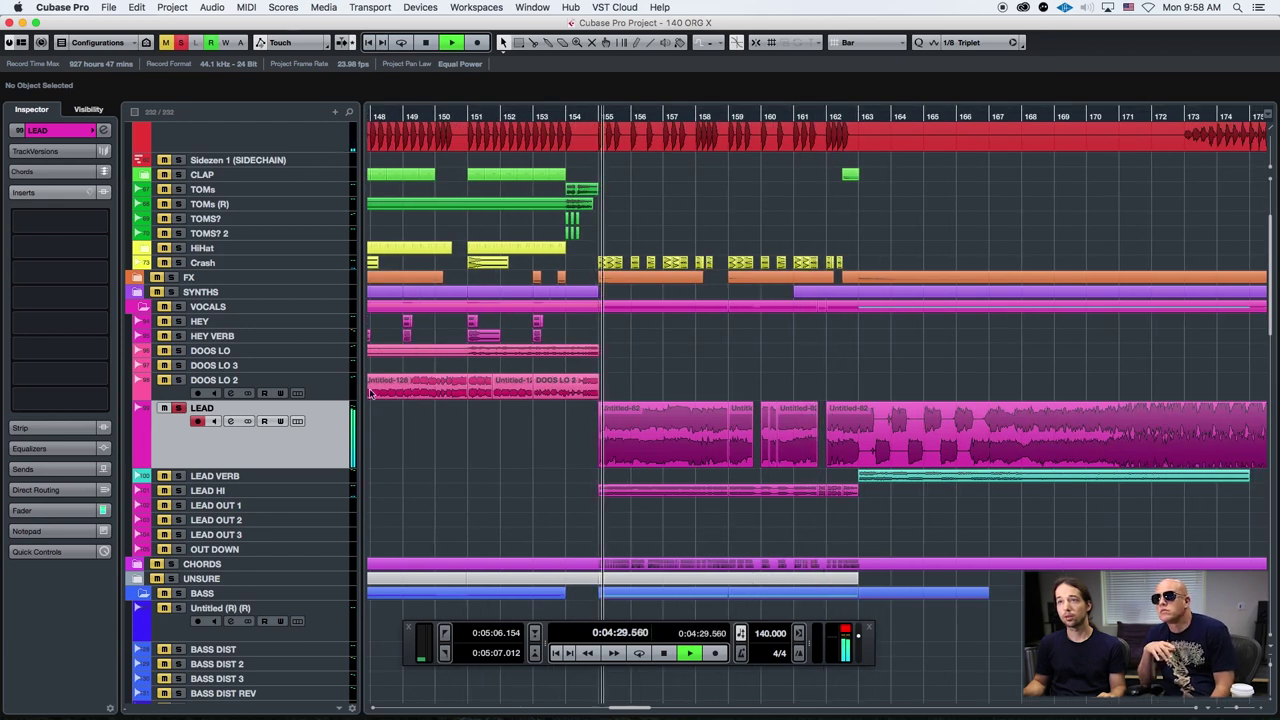
left_click(178, 490)
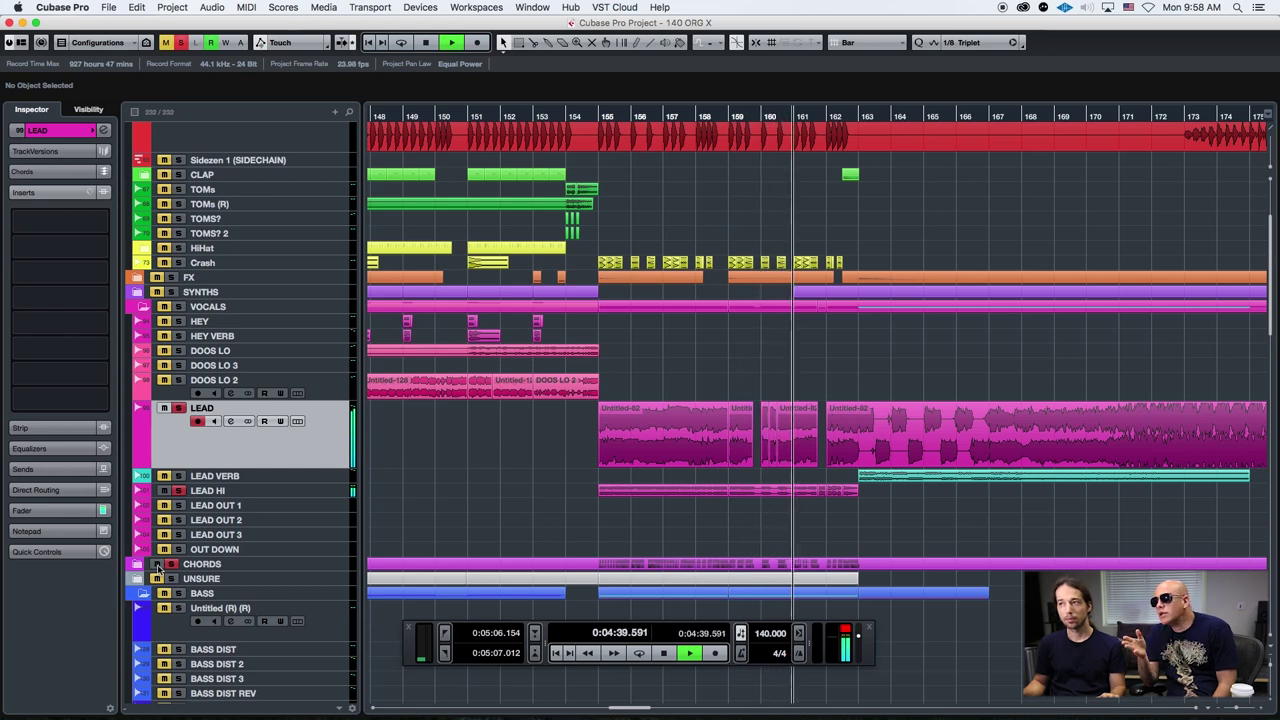
key("space")
left_click(181, 44)
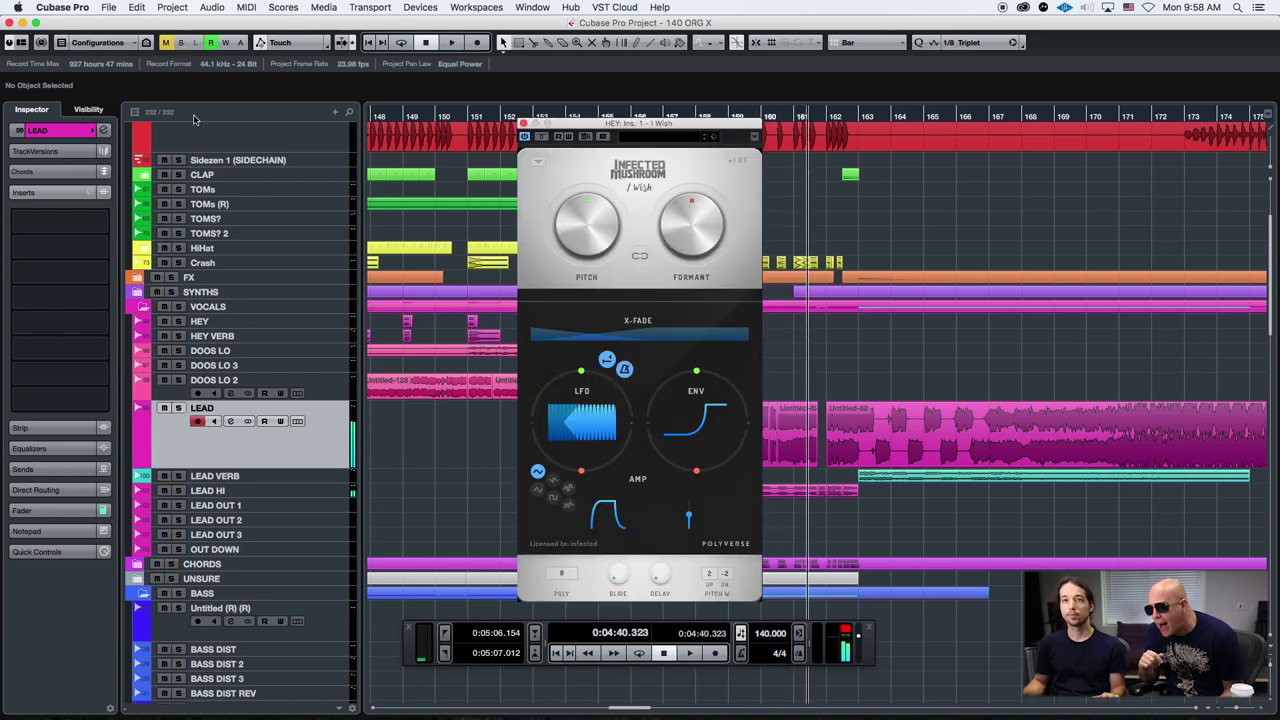
Select the HEY, HEY VERB and DOOS LO vocal tracks in turn
left_click(267, 311)
left_click(270, 322)
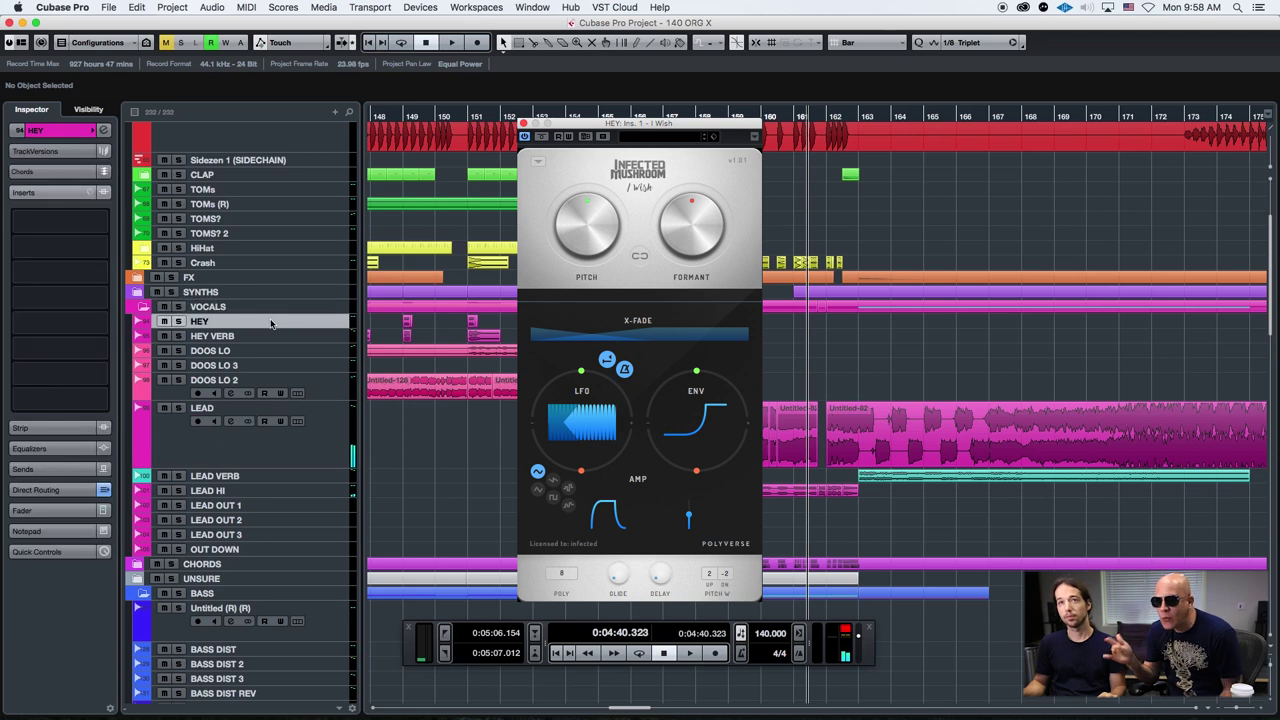
left_click(277, 336)
left_click(289, 349)
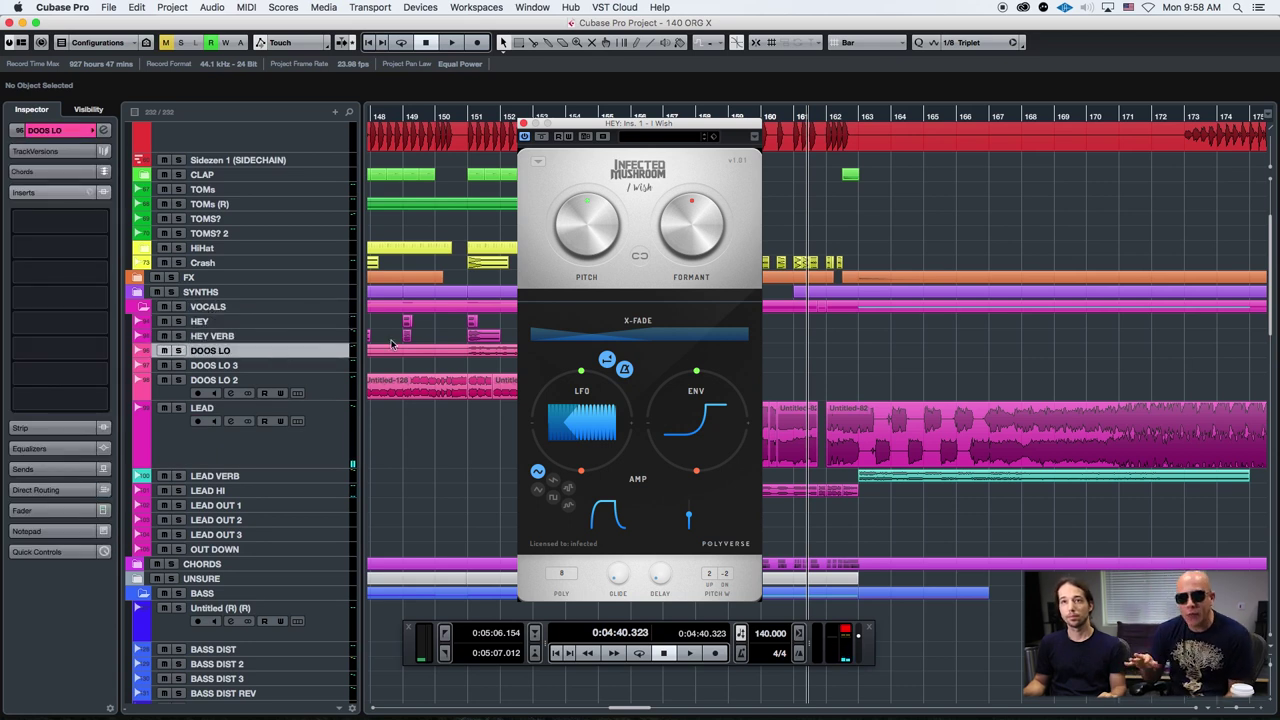
Close the I Wish plug-in window and resume playback of the full mix from about bar 161
key("h")
key("h")
key("space")
key("super+w")
key("h")
key("h")
key("h")
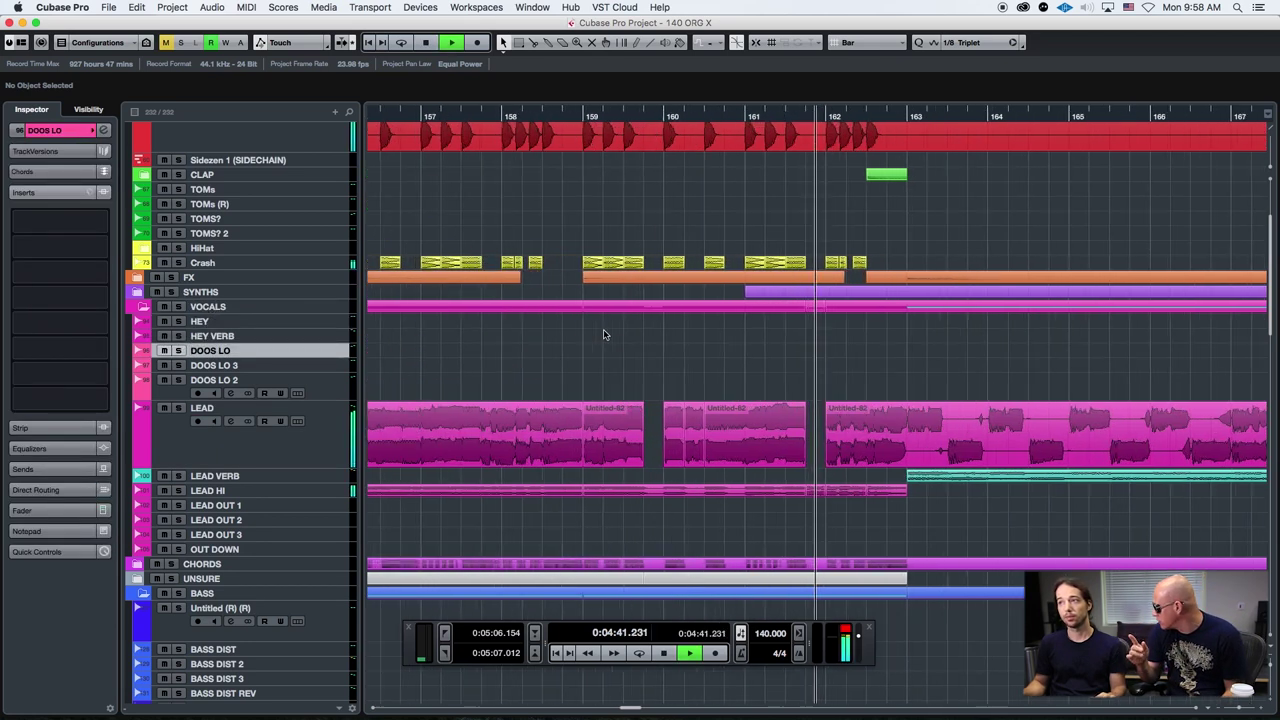
key("h")
Look over the LEAD and LEAD VERB clips from bar 163 to bar 177 as the break plays
key("g")
key("g")
key("g")
key("g")
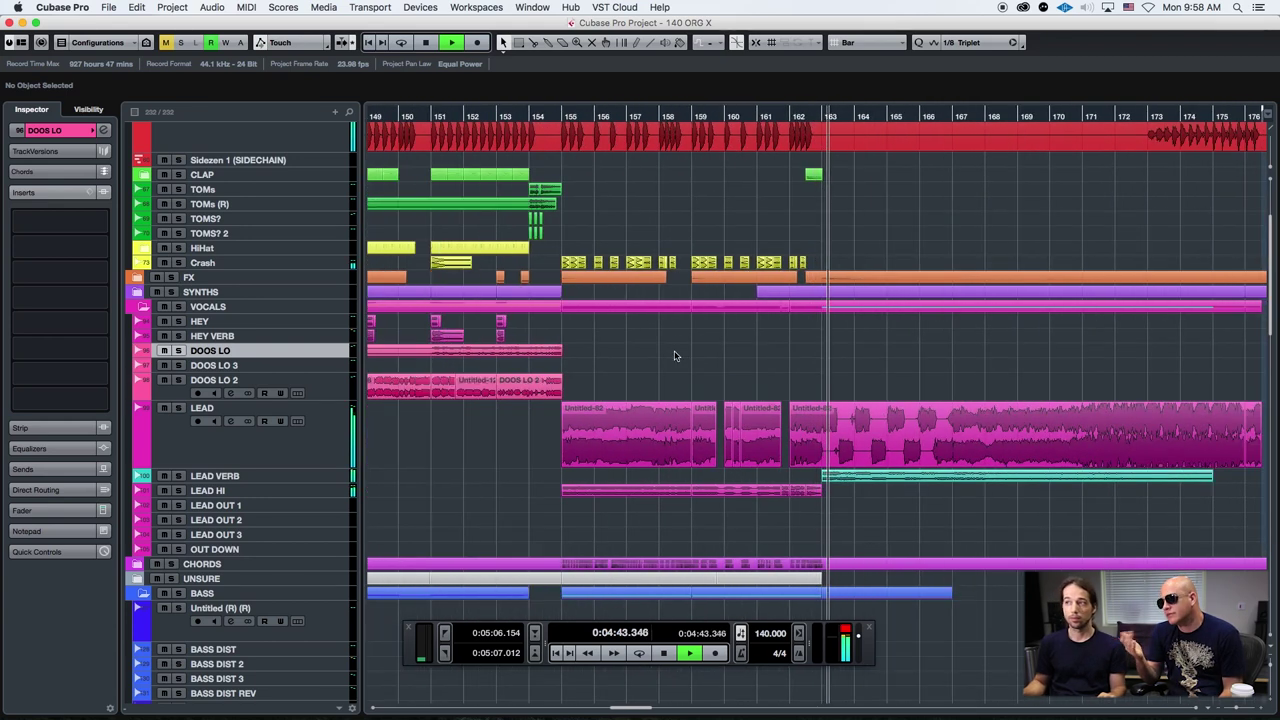
key("g")
key("g")
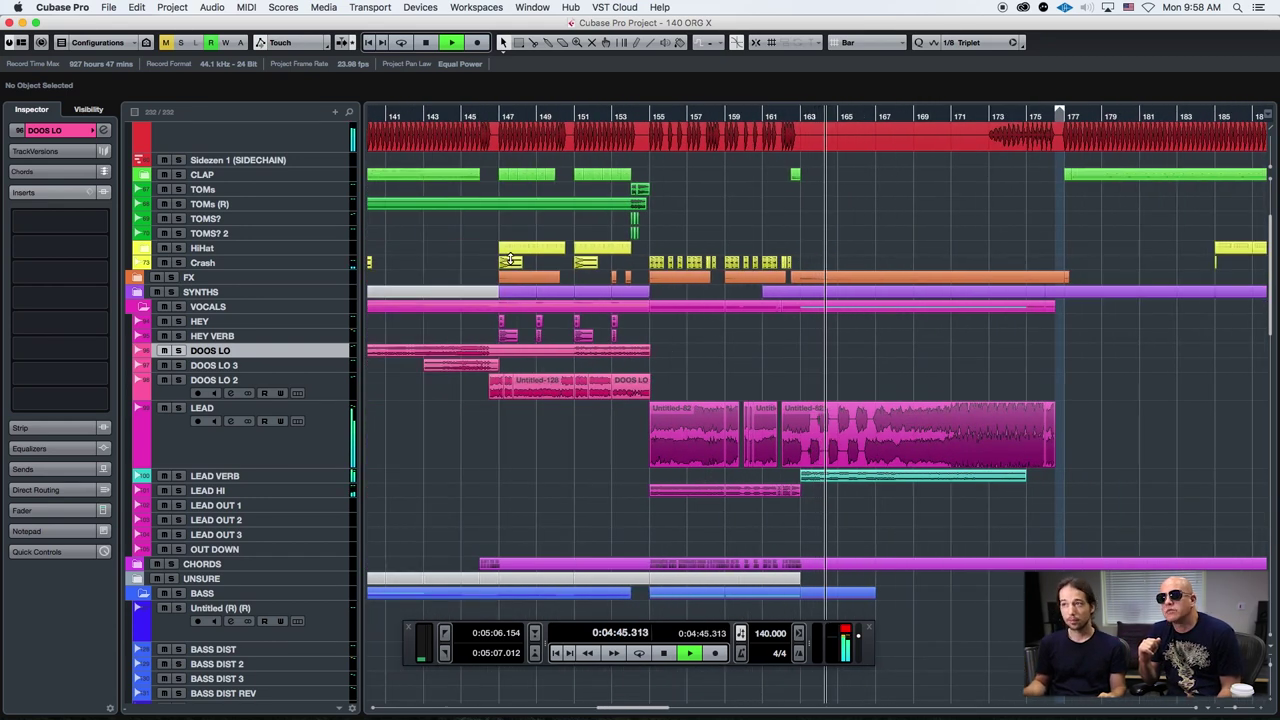
key("g")
scroll(514, 423, "down", 1)
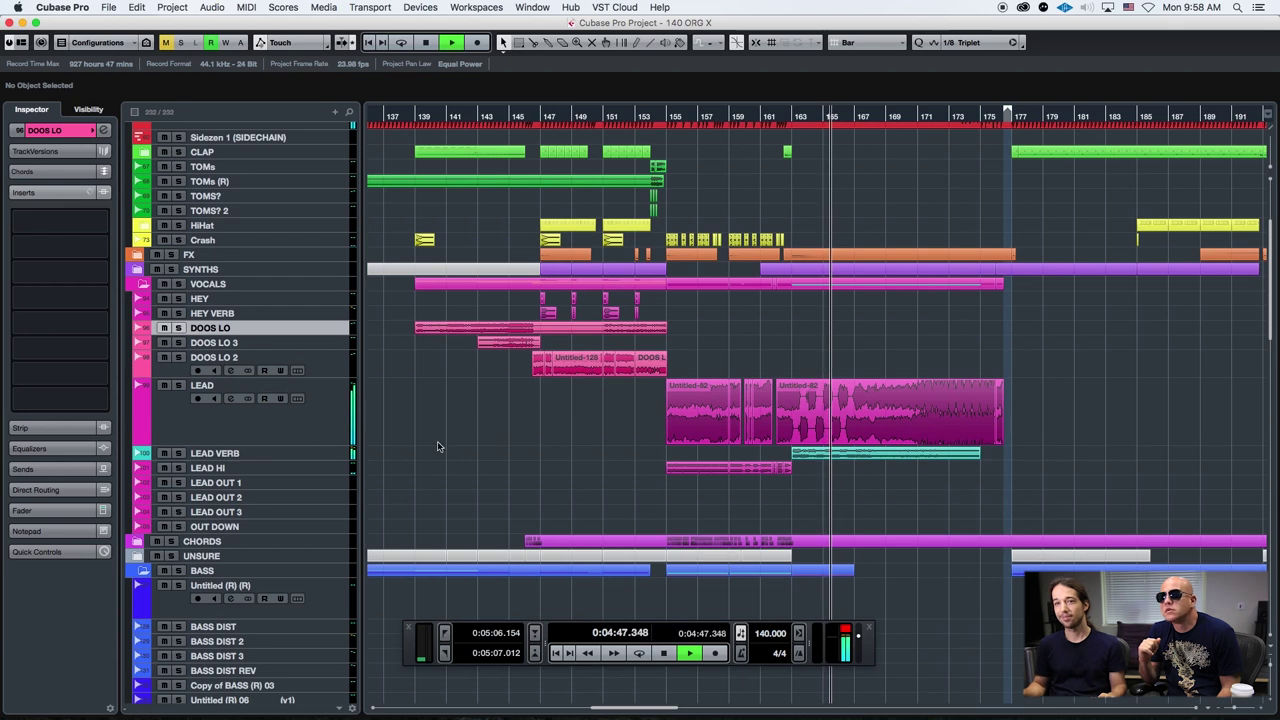
key("g")
key("g")
key("g")
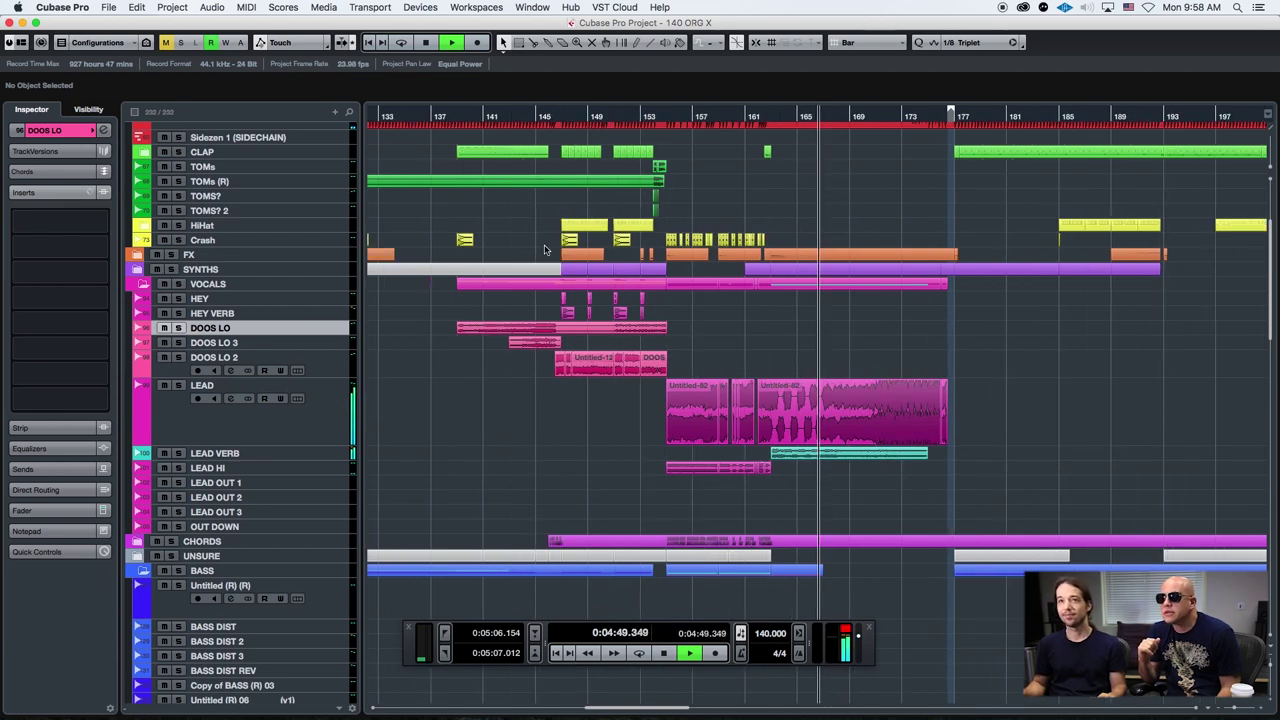
Move playback to shortly before bar 205 and collapse the DRUMS folder
key("h")
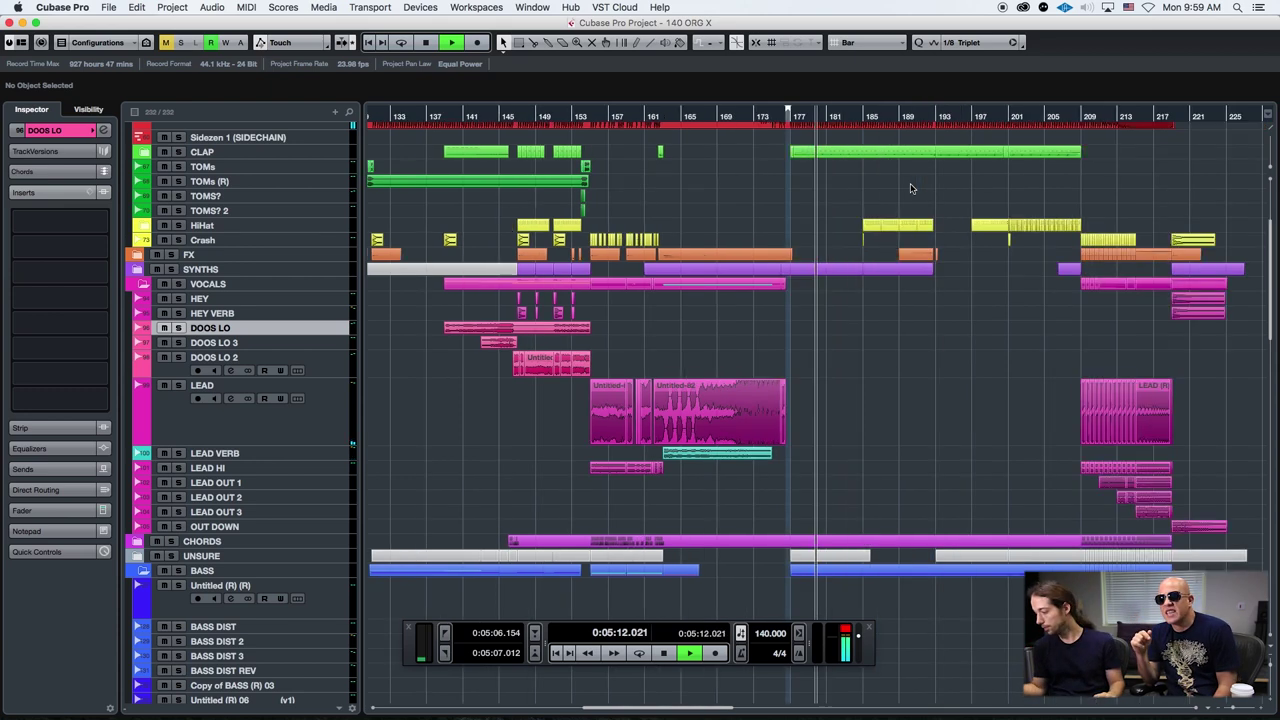
key("g")
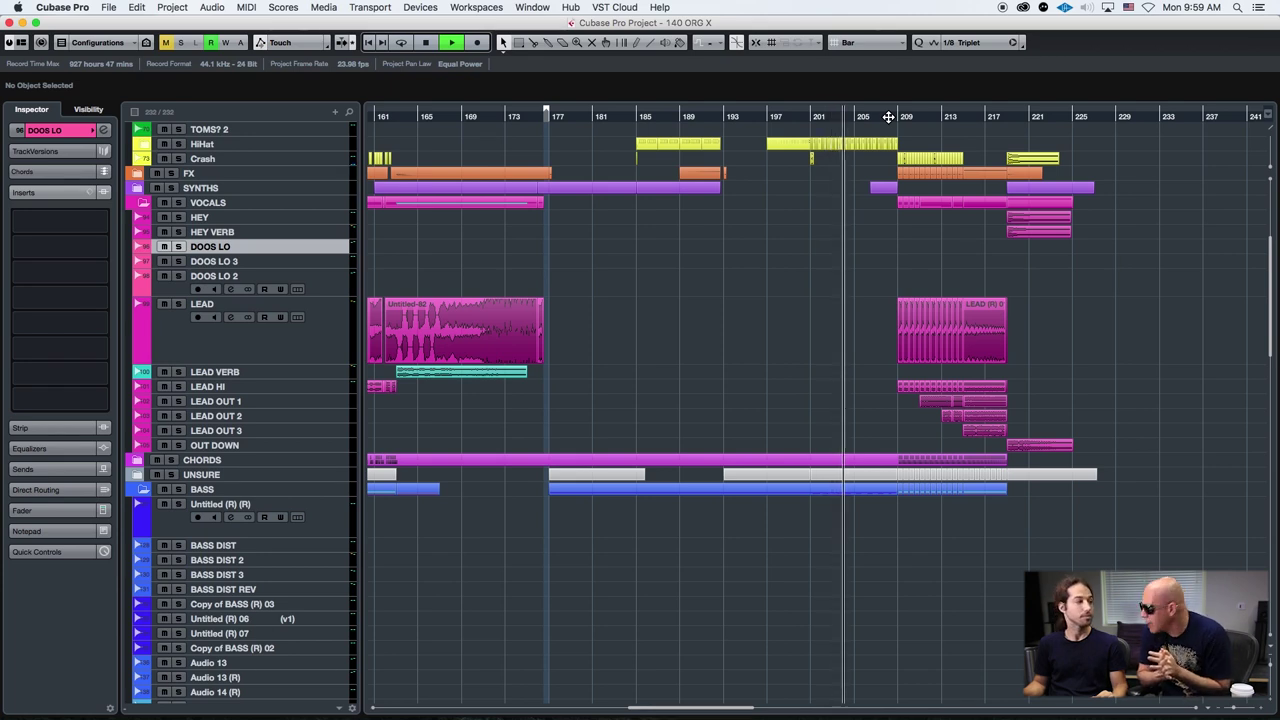
scroll(843, 293, "up", 5)
scroll(843, 293, "up", 1)
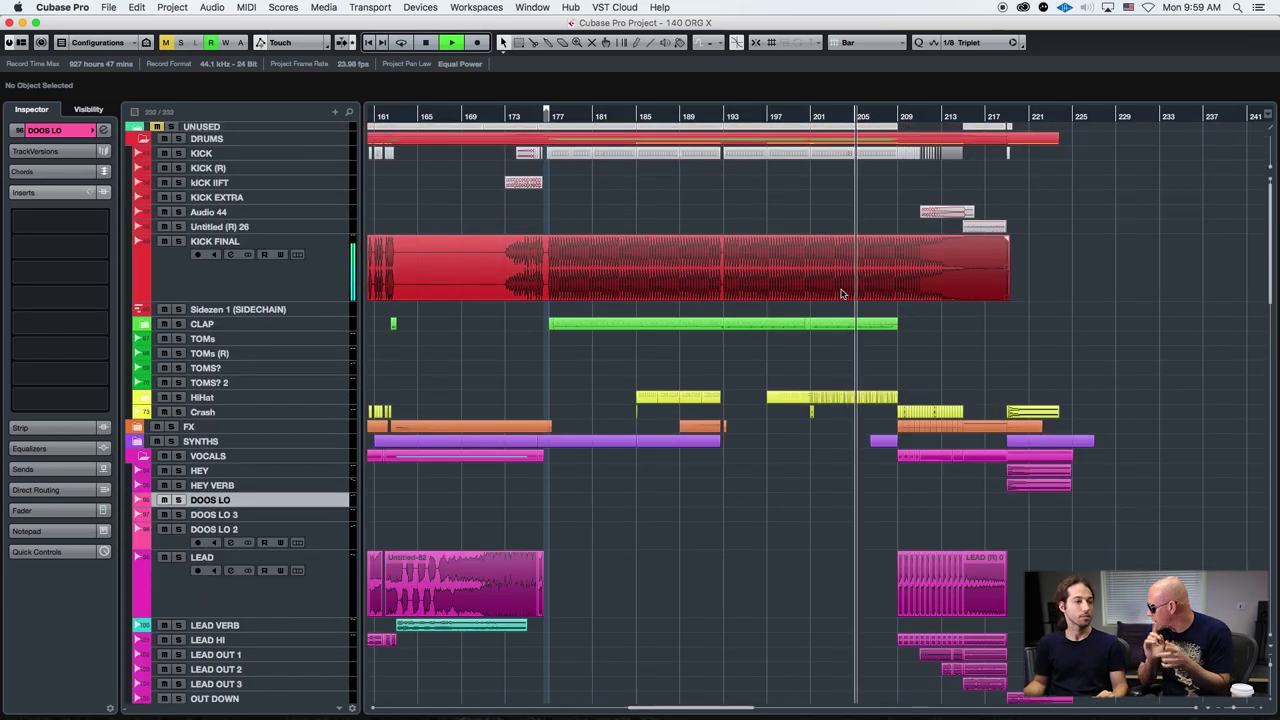
key("g")
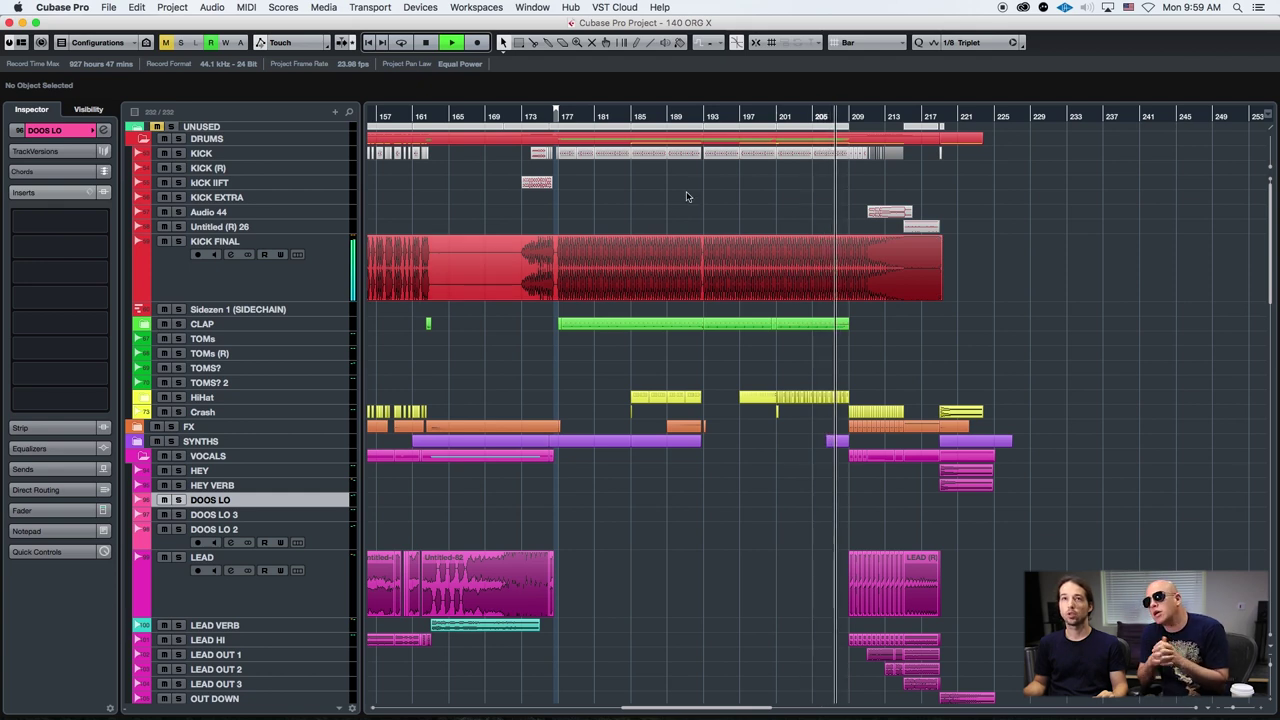
left_click(143, 140)
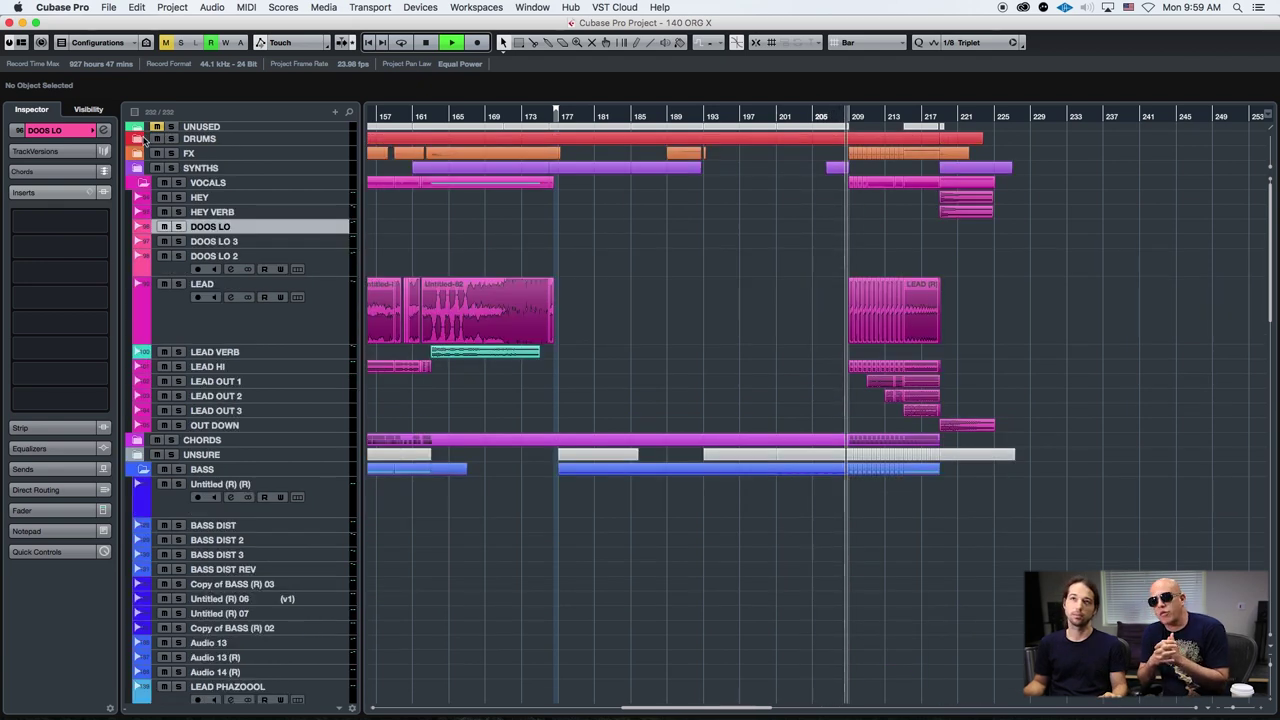